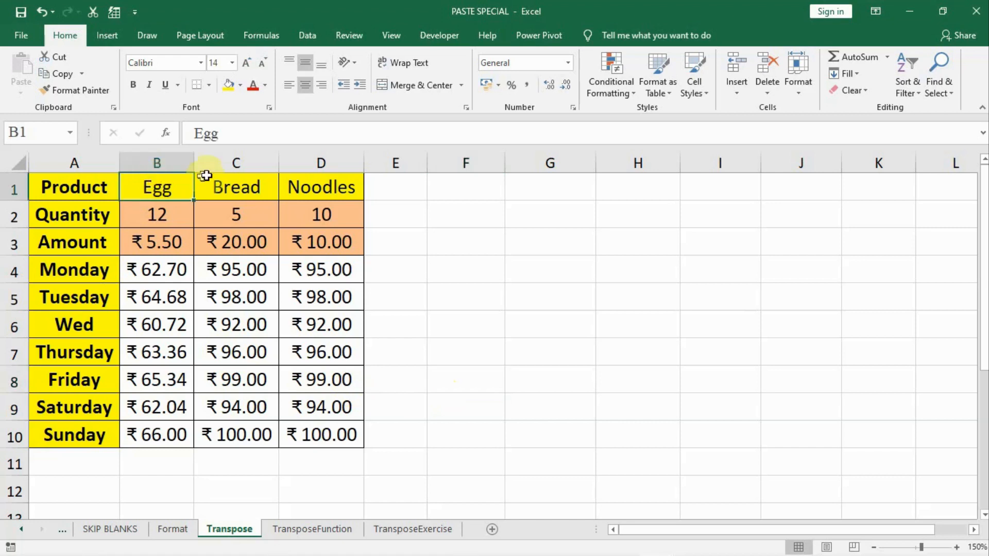
left_click(258, 178)
left_click(291, 178)
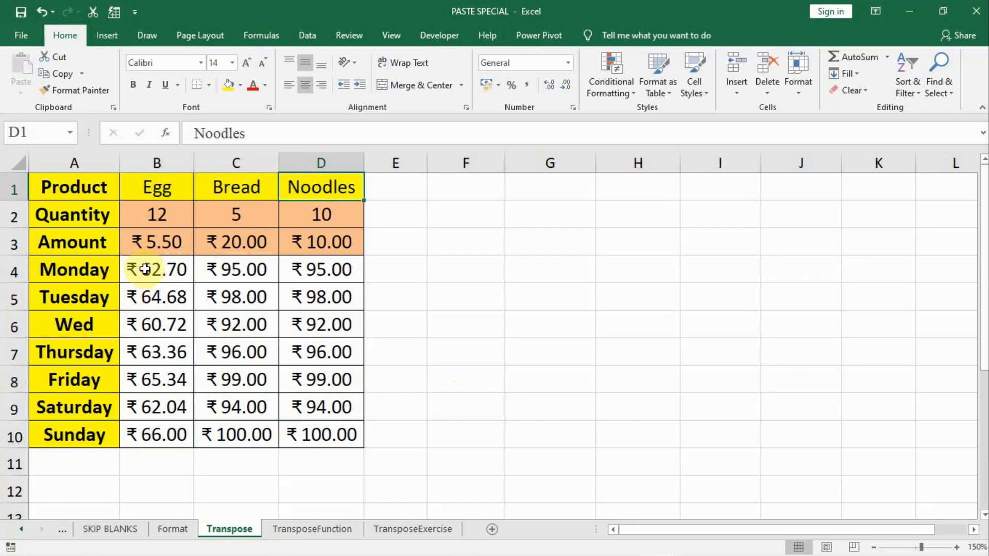
left_click_drag(146, 268, 327, 431)
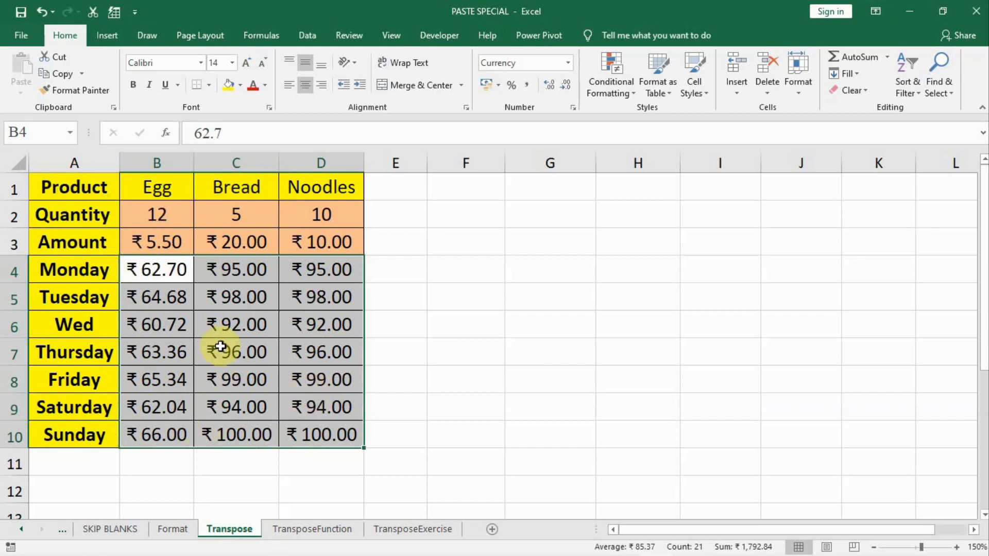
Copy the product table A1:D10 and paste it at F2 using Paste Special with Transpose
left_click(54, 180)
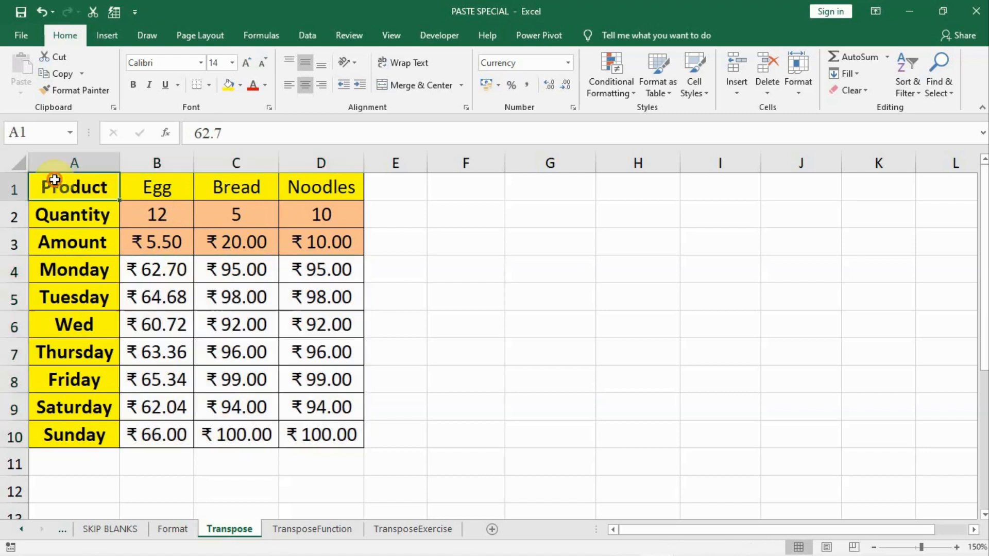
left_click_drag(55, 180, 320, 435)
key("ctrl+c")
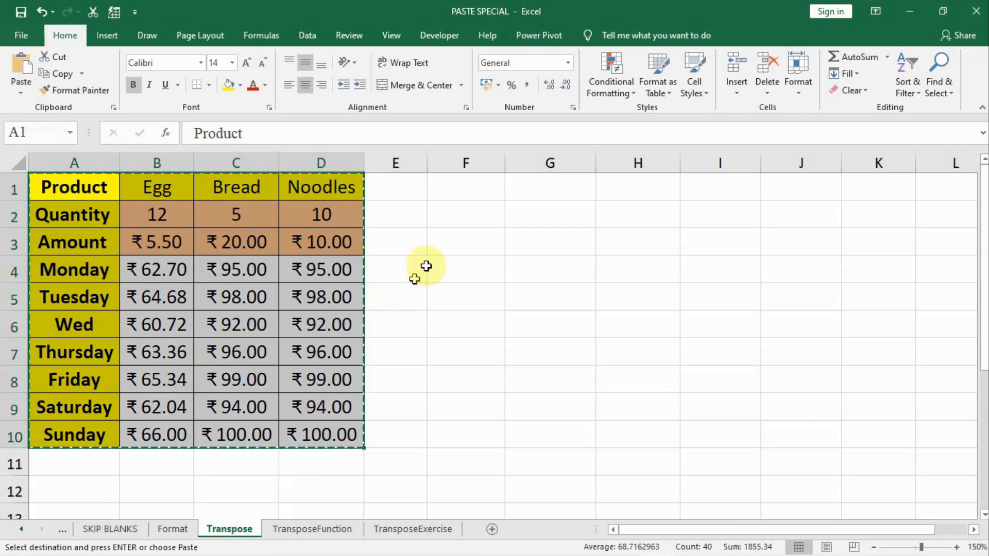
left_click(448, 209)
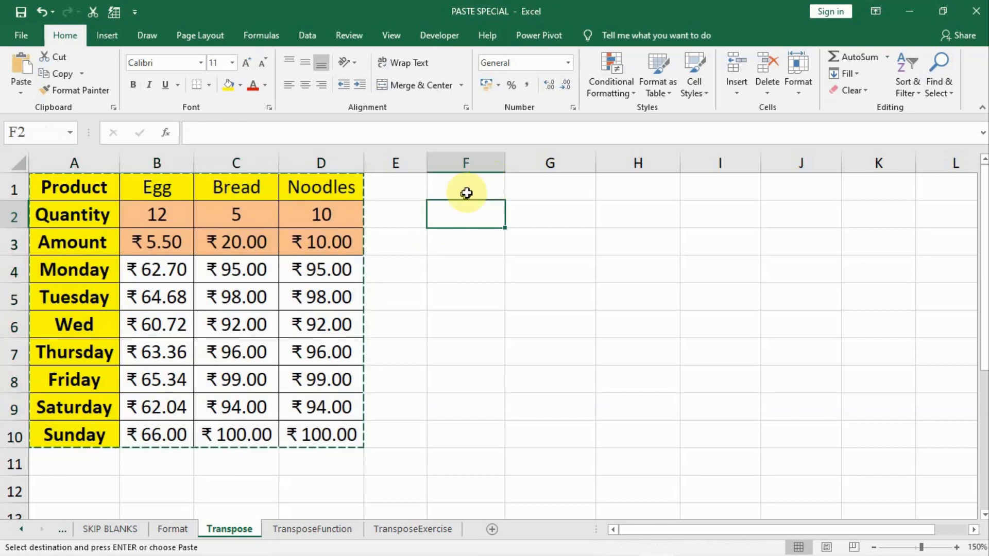
right_click(460, 214)
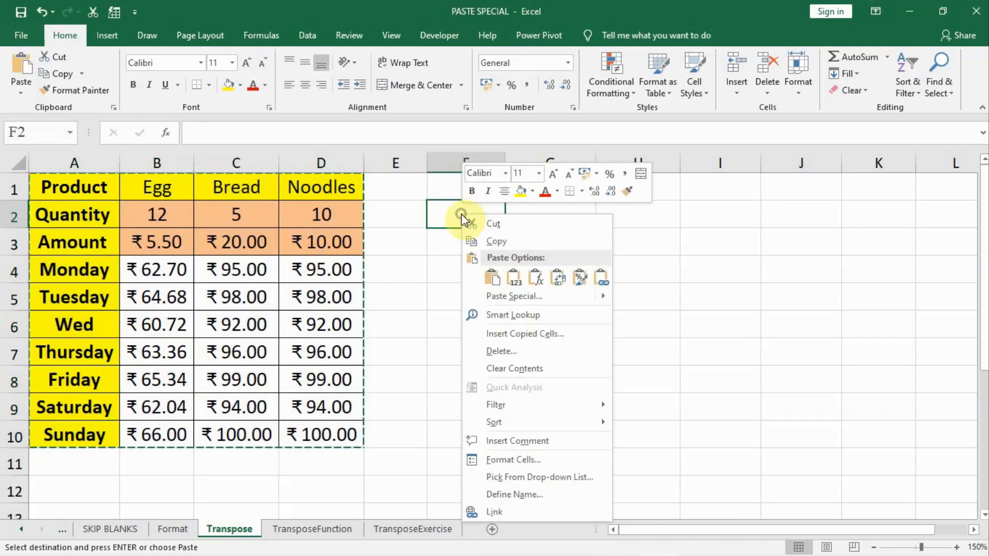
left_click(492, 294)
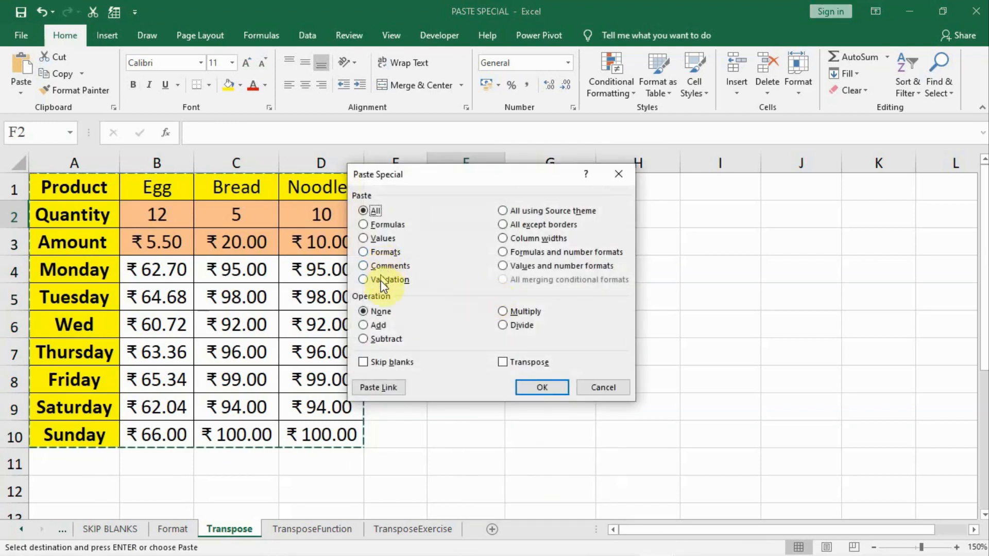
left_click(505, 362)
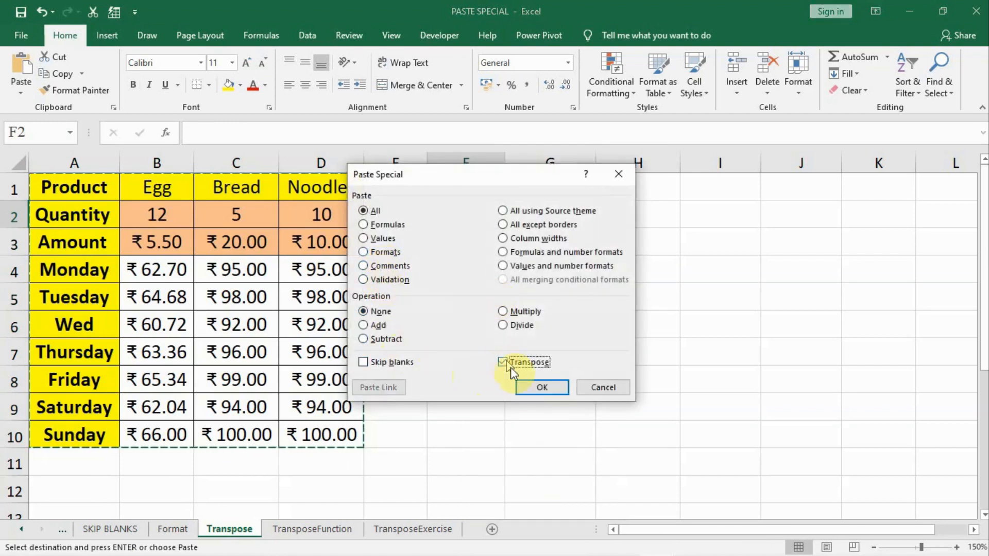
left_click(533, 387)
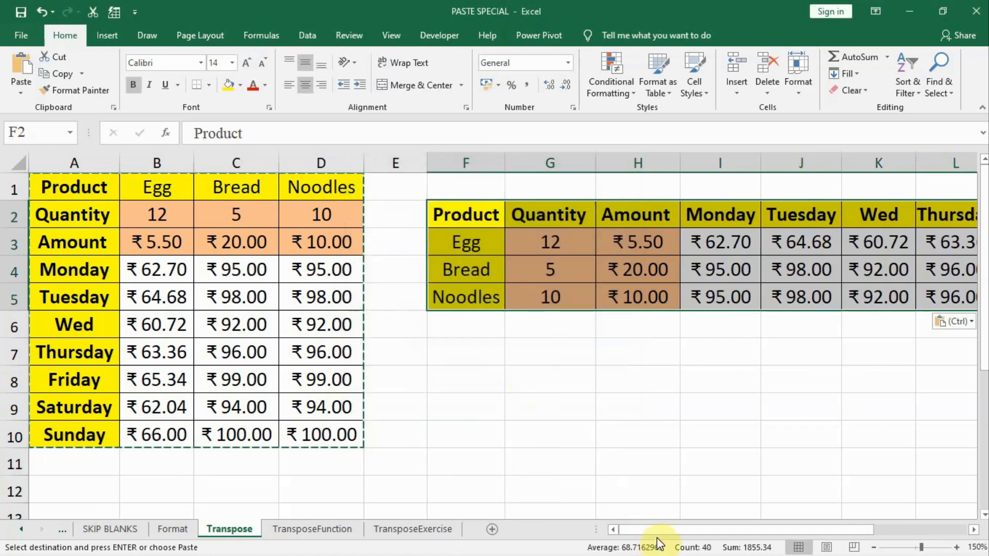
left_click_drag(663, 530, 752, 529)
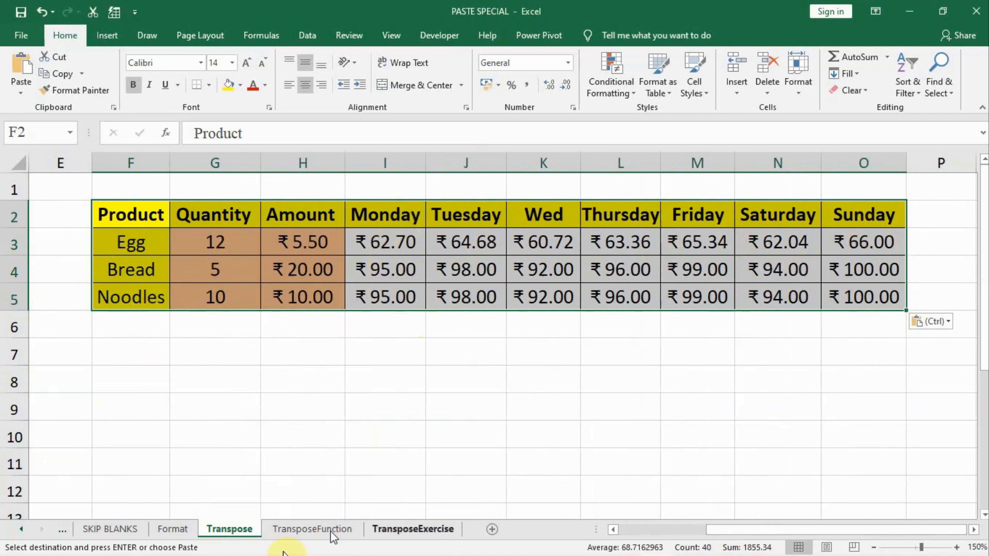
On the TransposeFunction sheet, select the empty bordered range G2:P5 as the destination for the transposed table
left_click(308, 530)
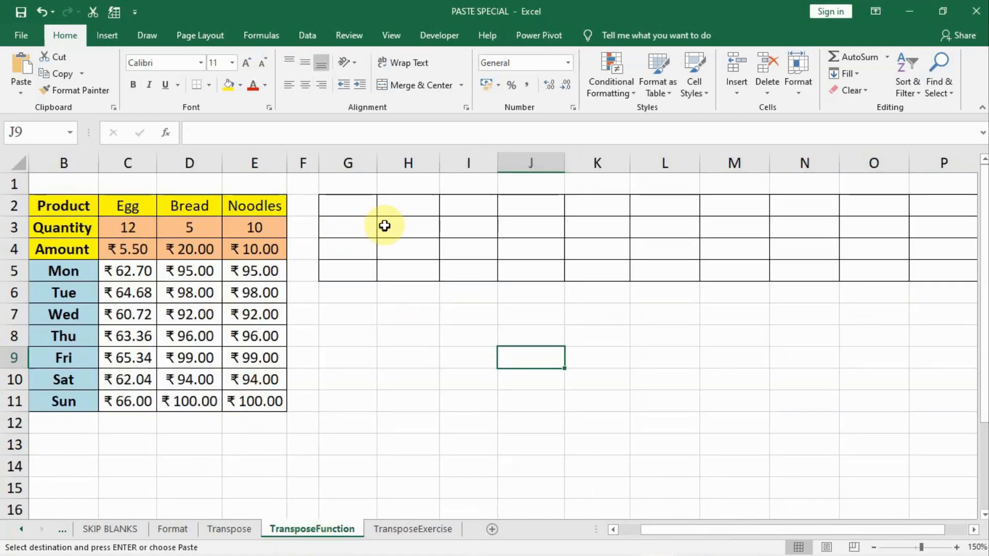
left_click_drag(343, 206, 369, 265)
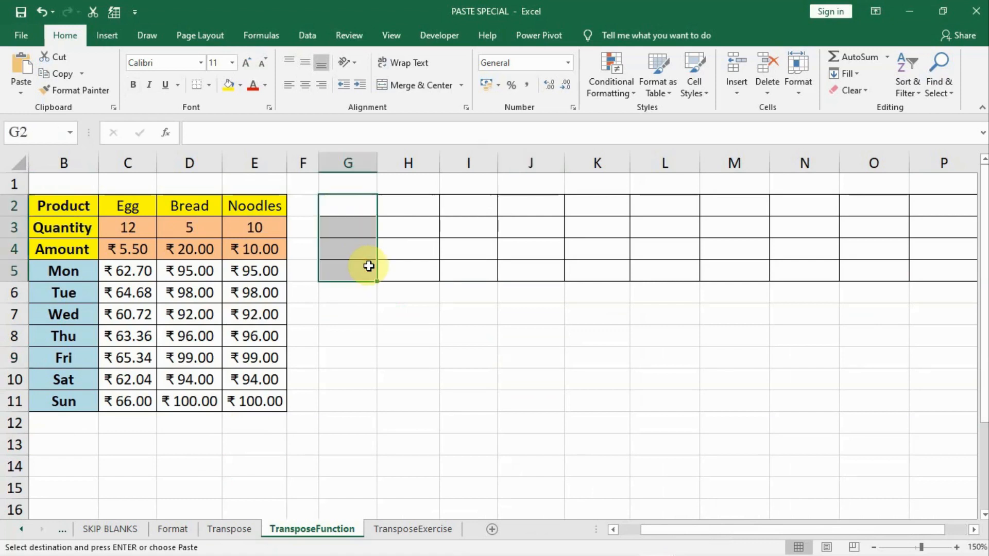
key("ctrl+shift+Right")
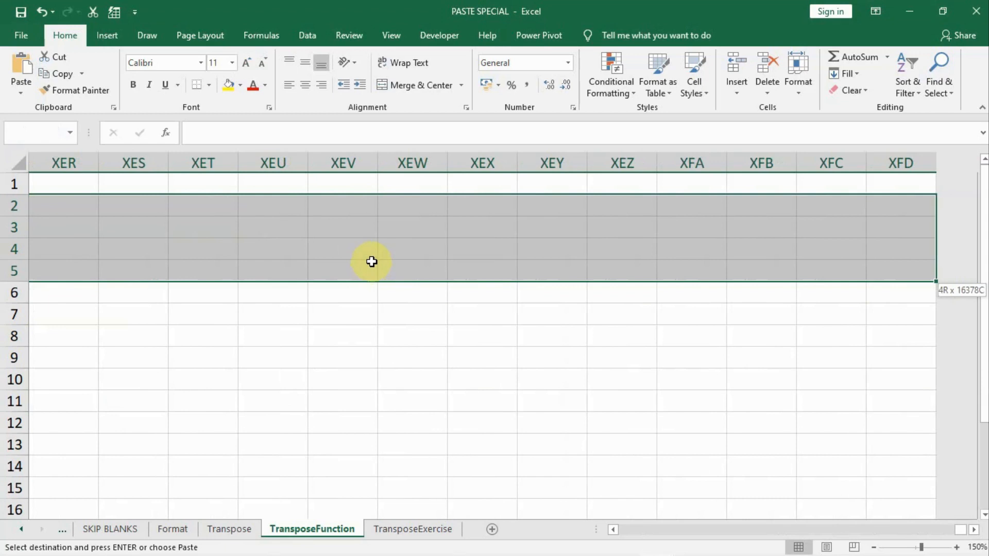
key("ctrl+shift+Left")
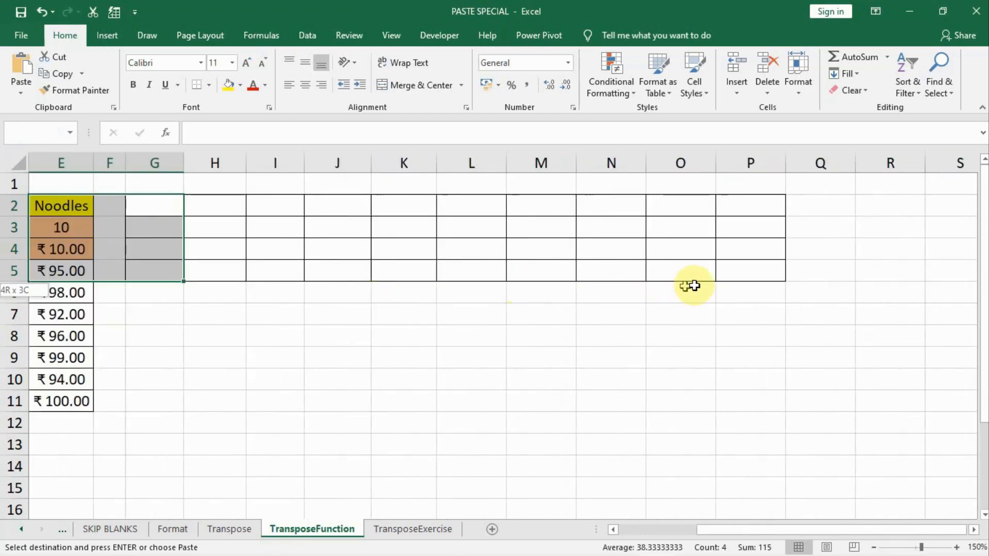
left_click(719, 274, "shift")
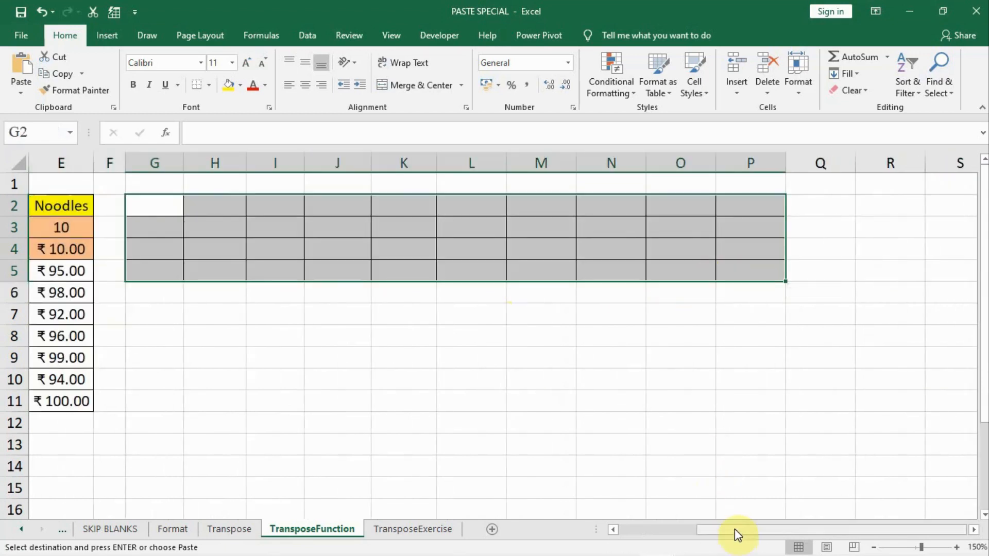
left_click_drag(735, 530, 639, 528)
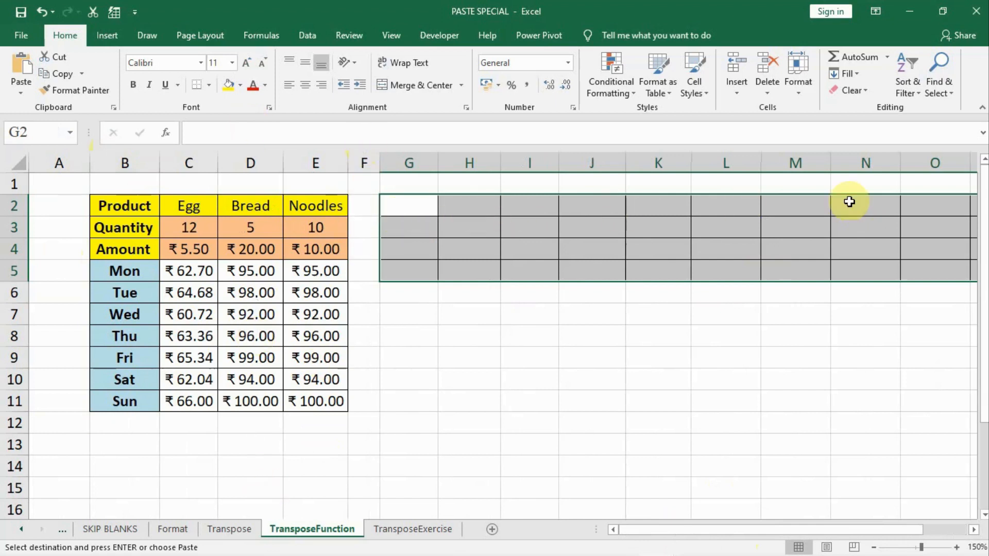
left_click_drag(877, 527, 894, 527)
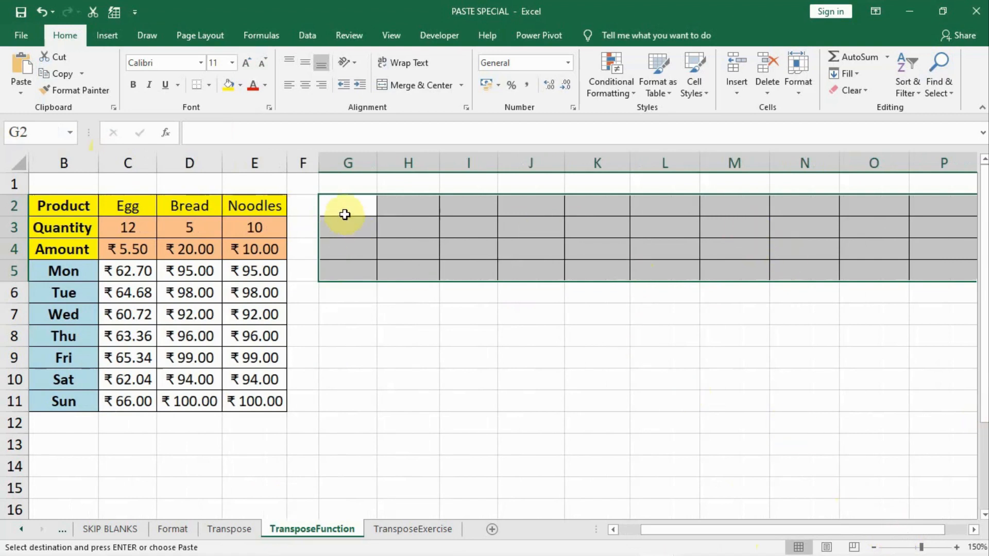
Enter =TRANSPOSE(B2:E11) as an array formula across the selected range G2:P5
type("=")
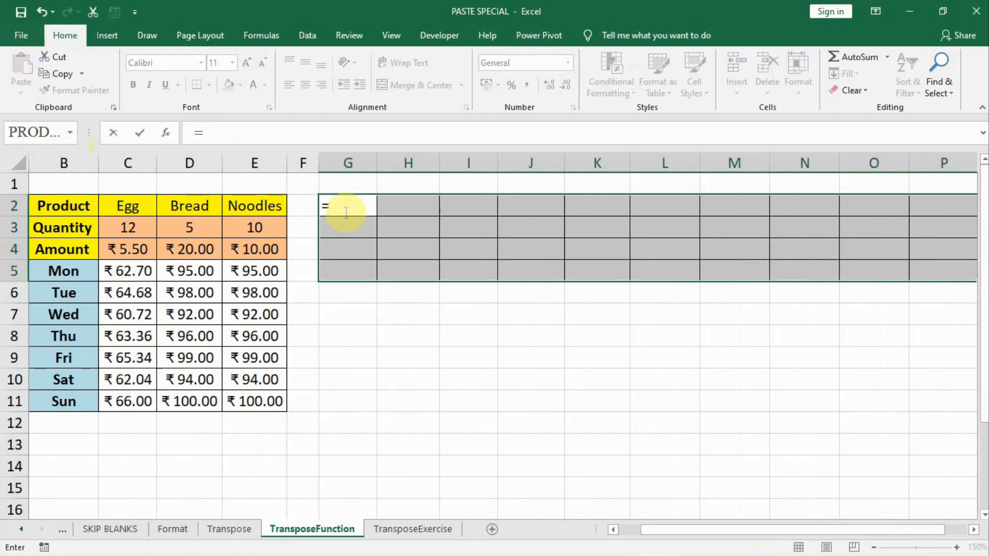
type("TRA")
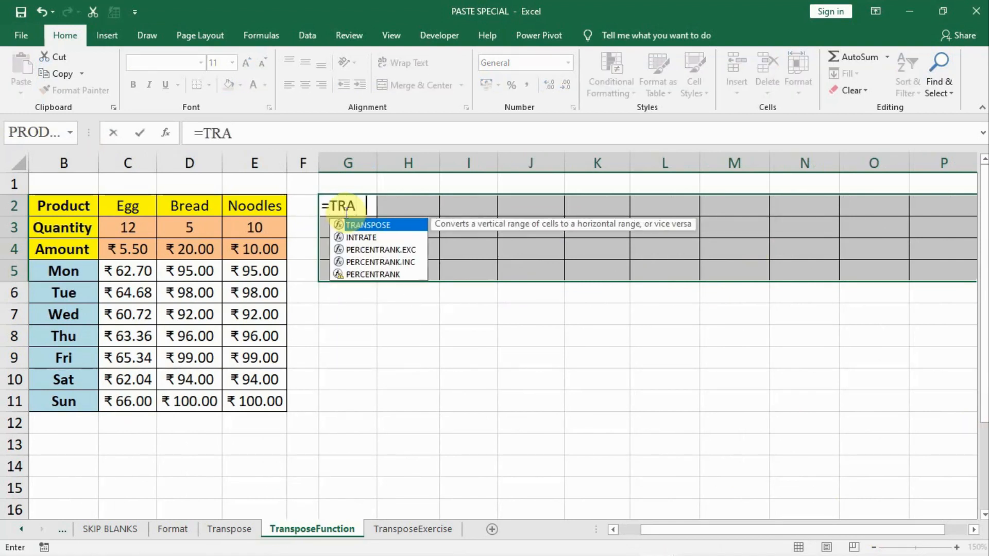
type("NSPOSE")
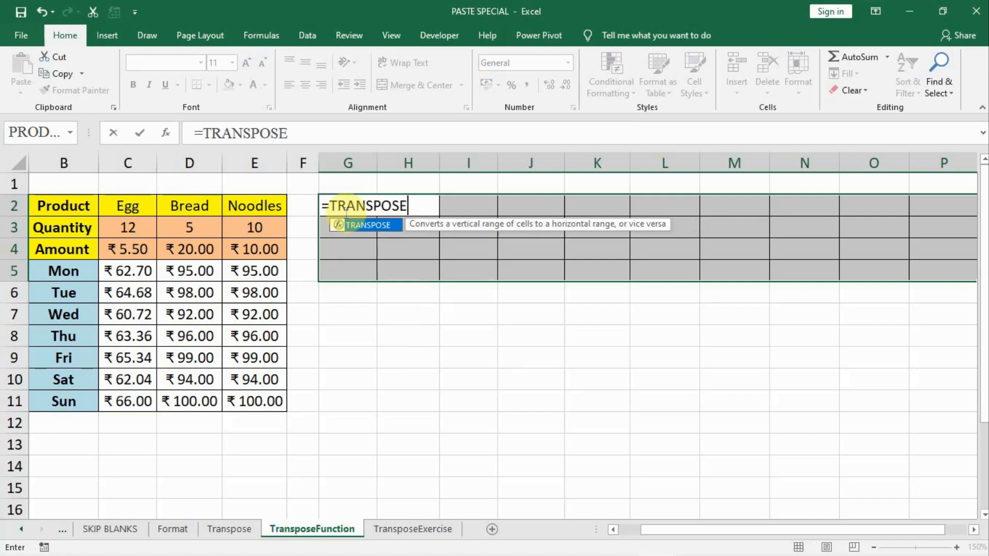
type("(")
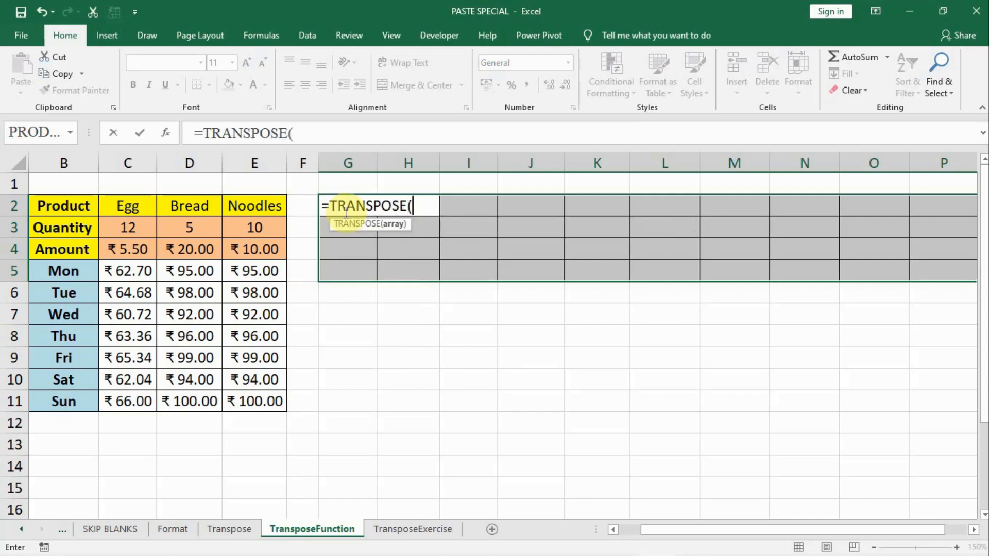
left_click(42, 204)
left_click_drag(109, 212, 256, 399)
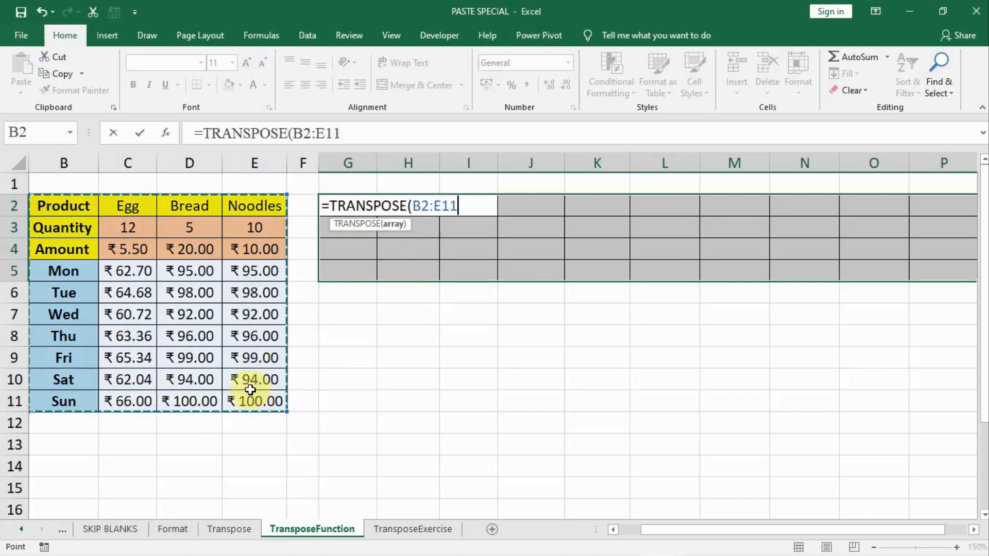
type(")")
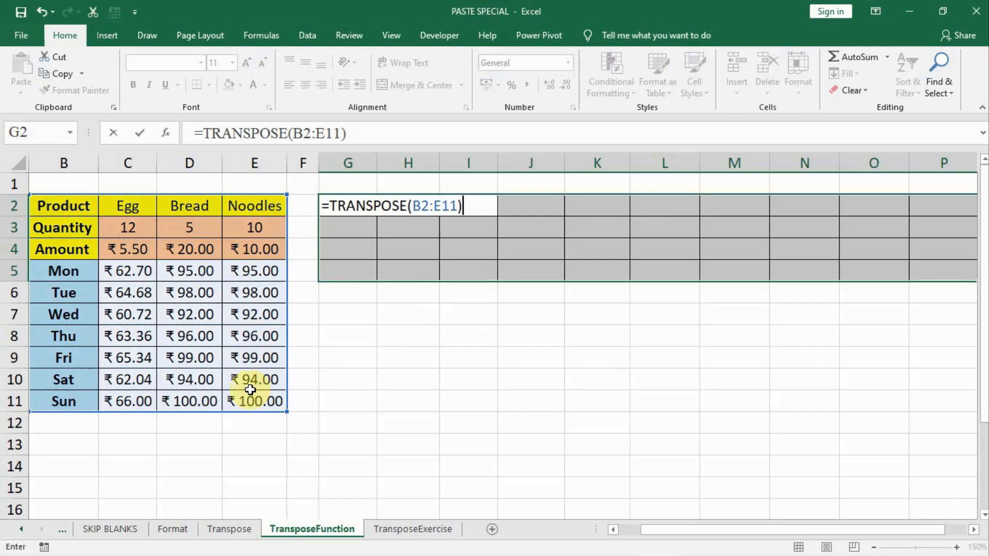
key("ctrl+shift+Return")
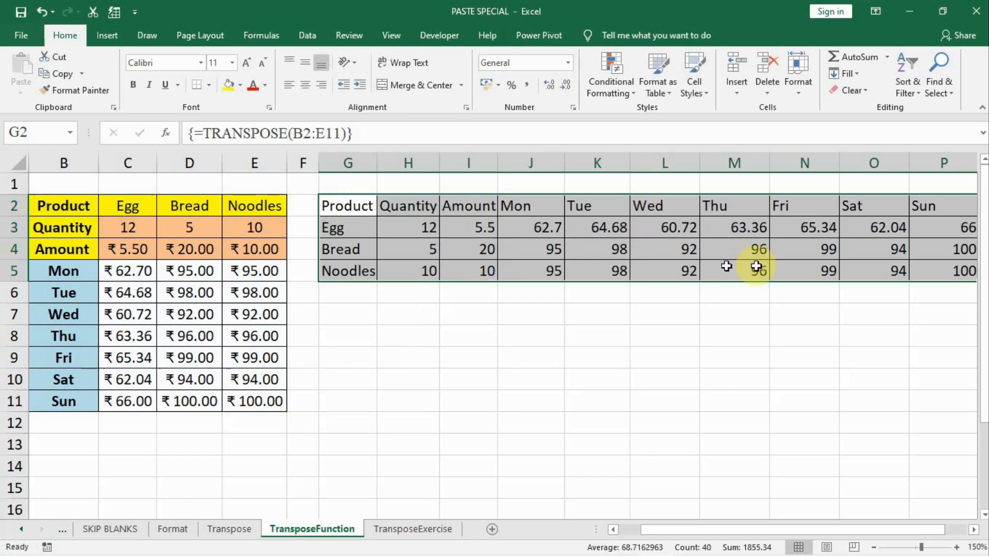
scroll(503, 504, "right", 1)
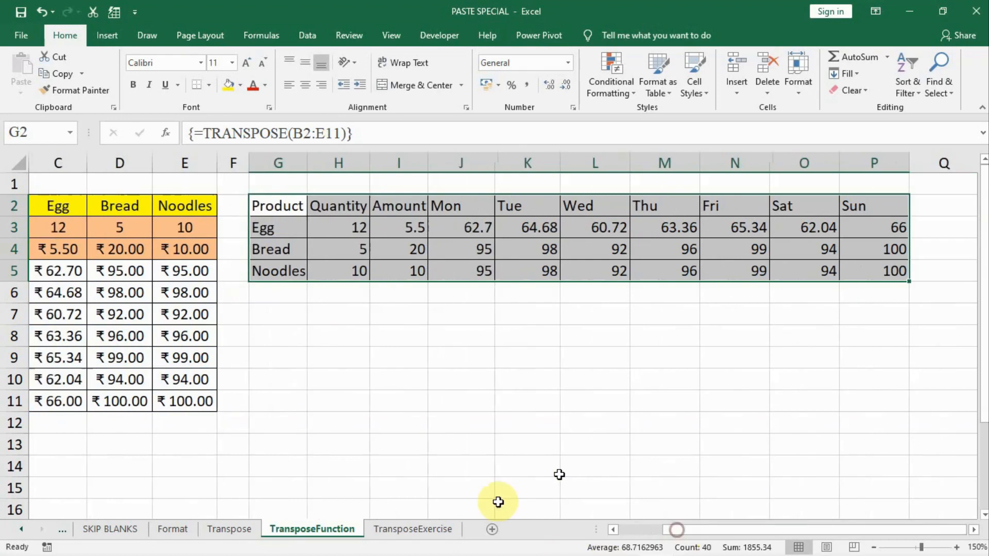
On the TransposeExercise sheet, copy the cutoff and price table A4:C8 and paste it transposed at E4 with Paste Special
left_click(401, 527)
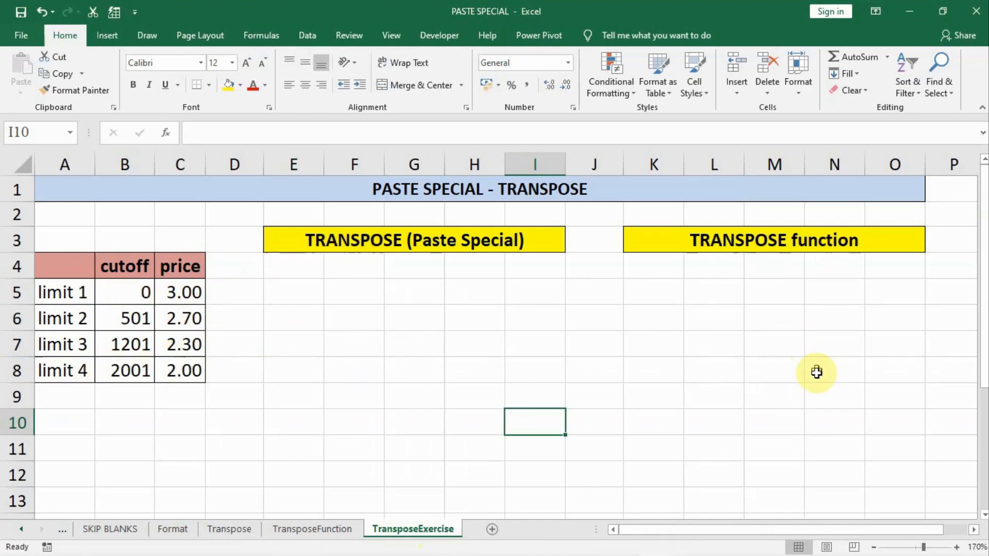
left_click_drag(49, 262, 182, 372)
key("ctrl+c")
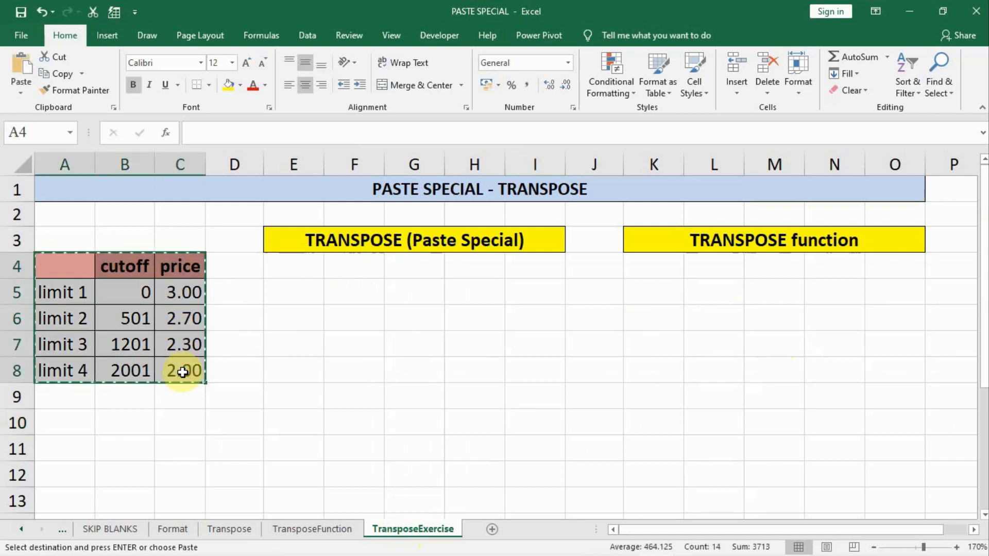
left_click(285, 265)
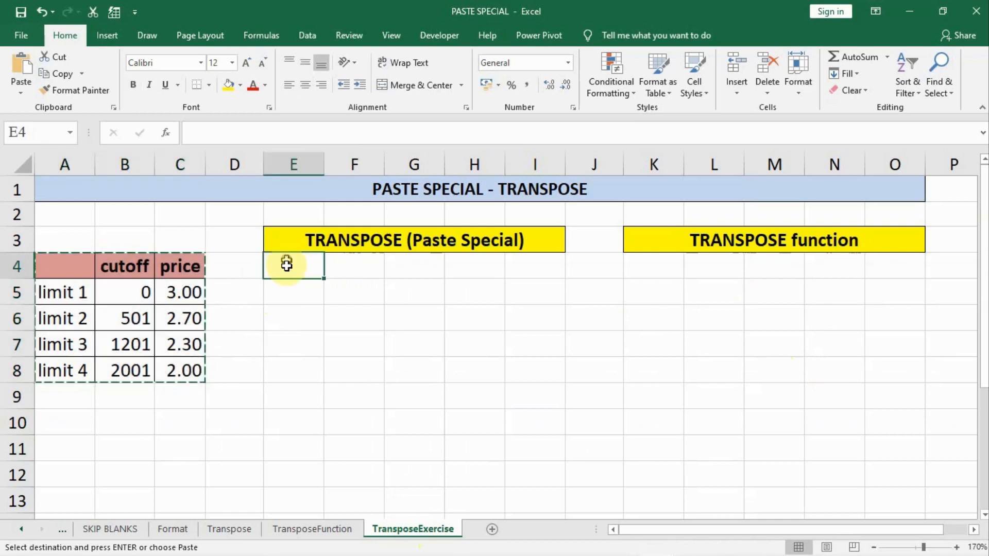
right_click(288, 266)
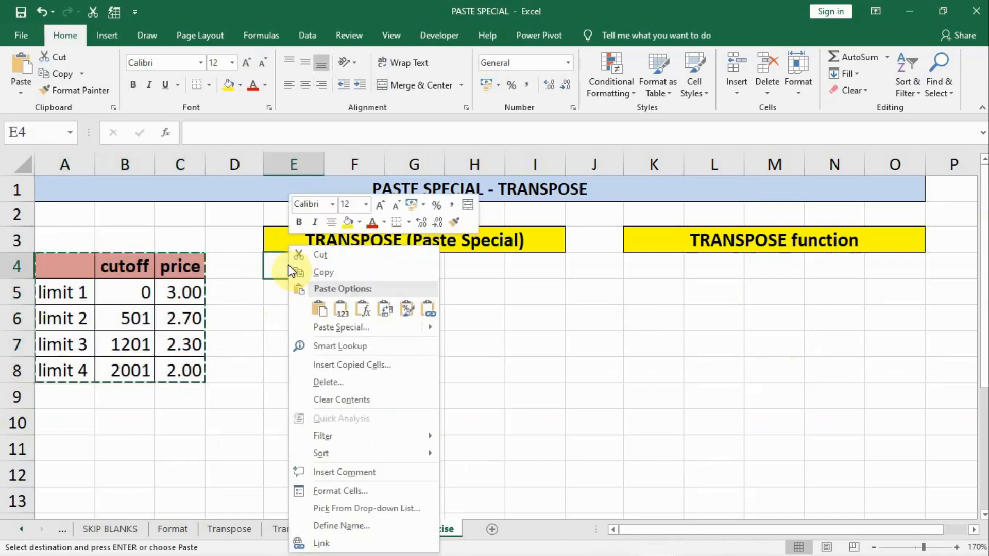
left_click(326, 329)
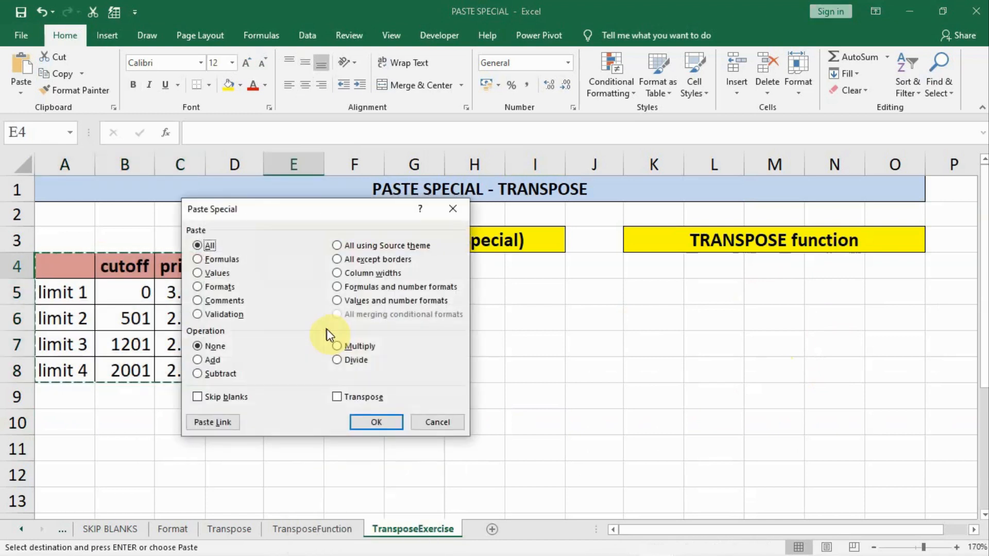
left_click(336, 398)
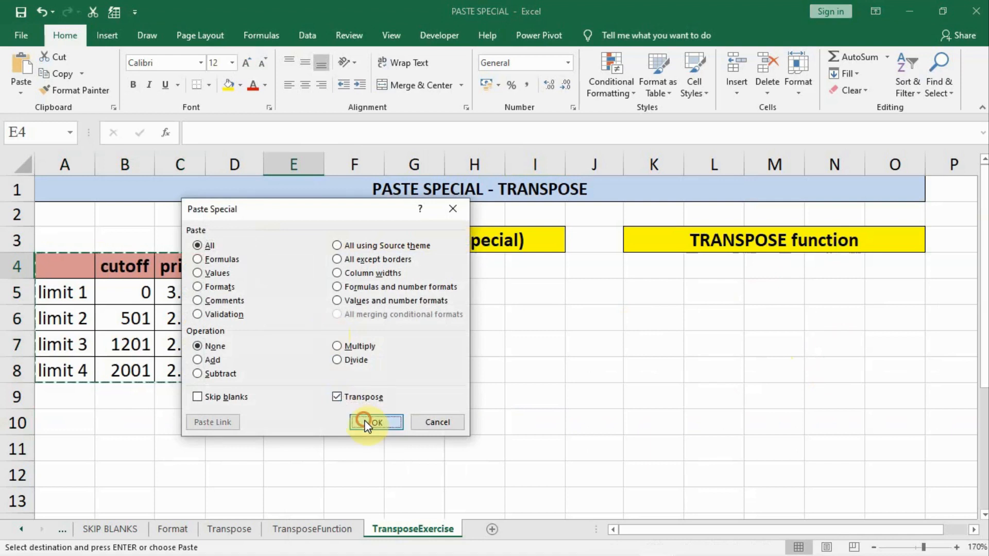
left_click(367, 423)
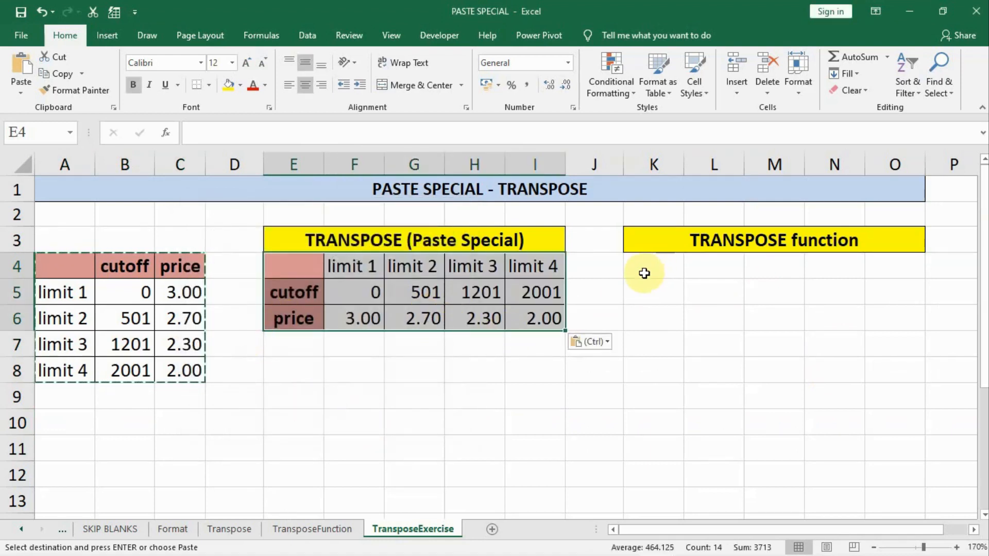
Enter =TRANSPOSE(A4:C8) as an array formula across the range K4:O6 below the TRANSPOSE function heading
left_click_drag(648, 266, 873, 311)
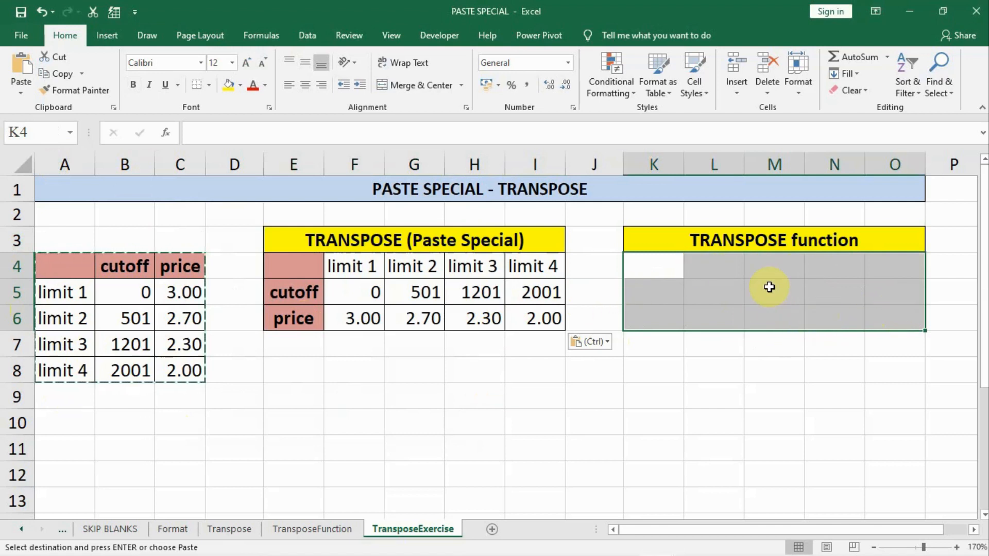
type("=")
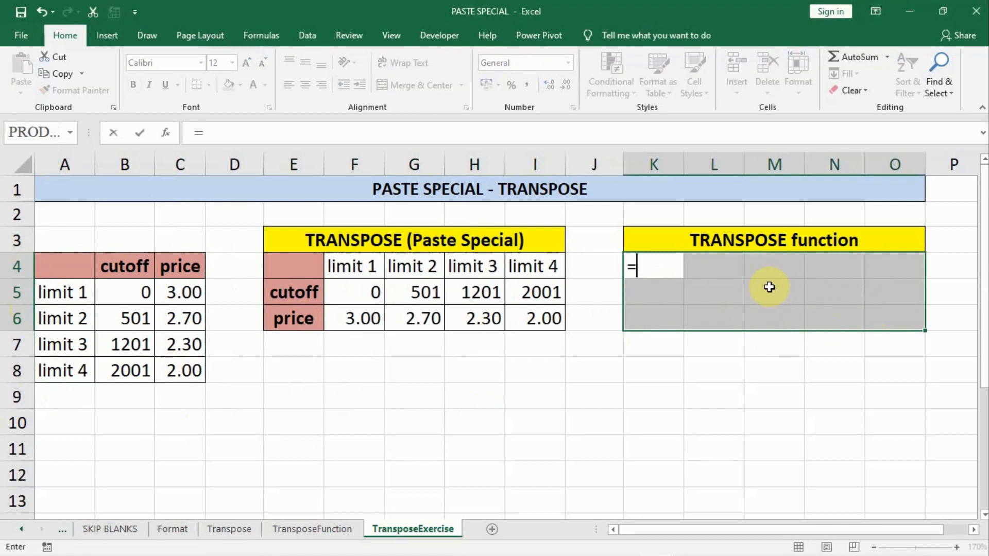
type("TRAN")
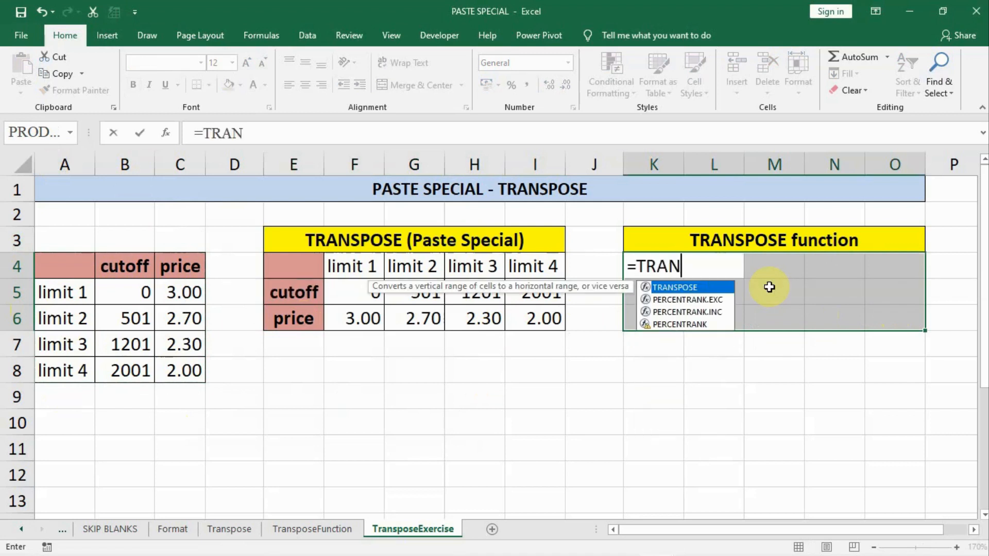
type("SPOSE")
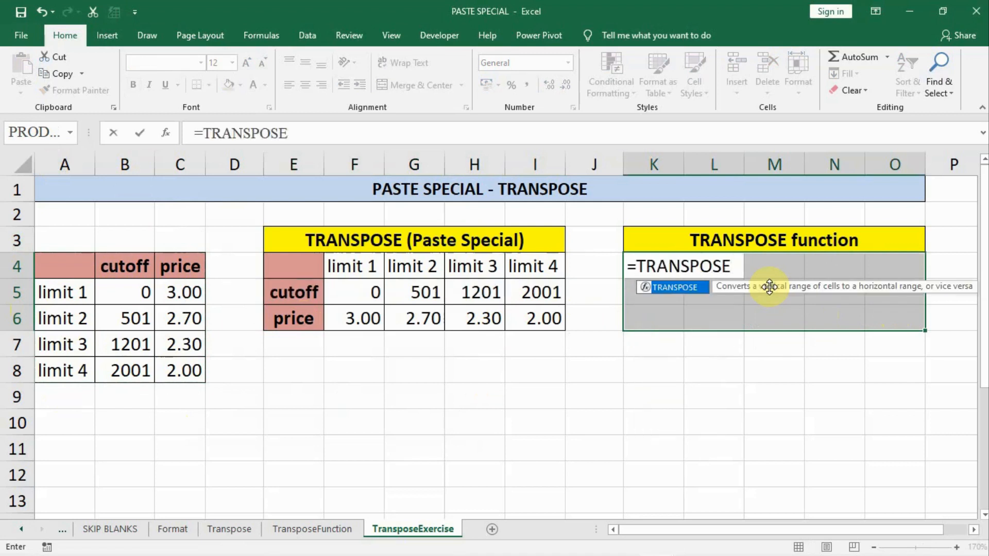
type("(")
left_click_drag(48, 263, 180, 371)
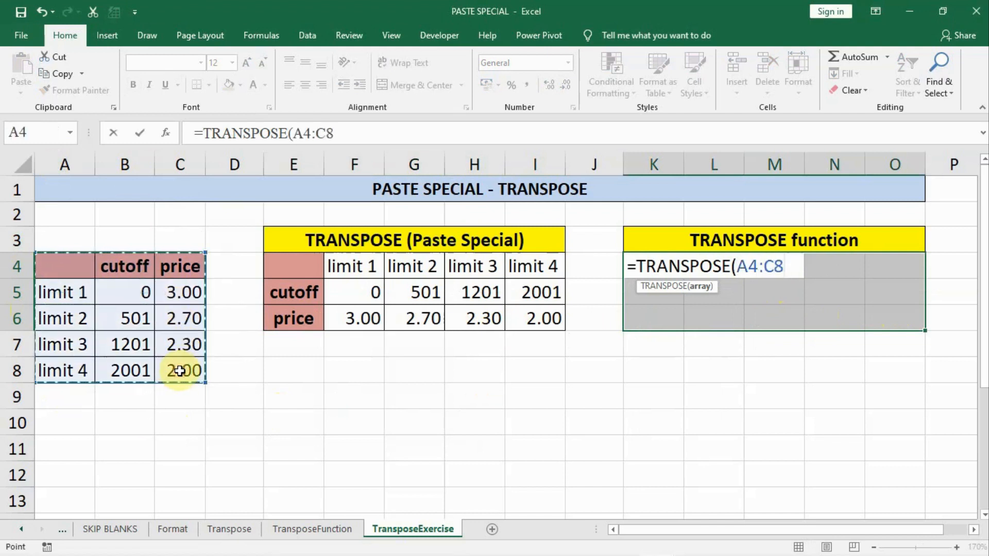
type(")")
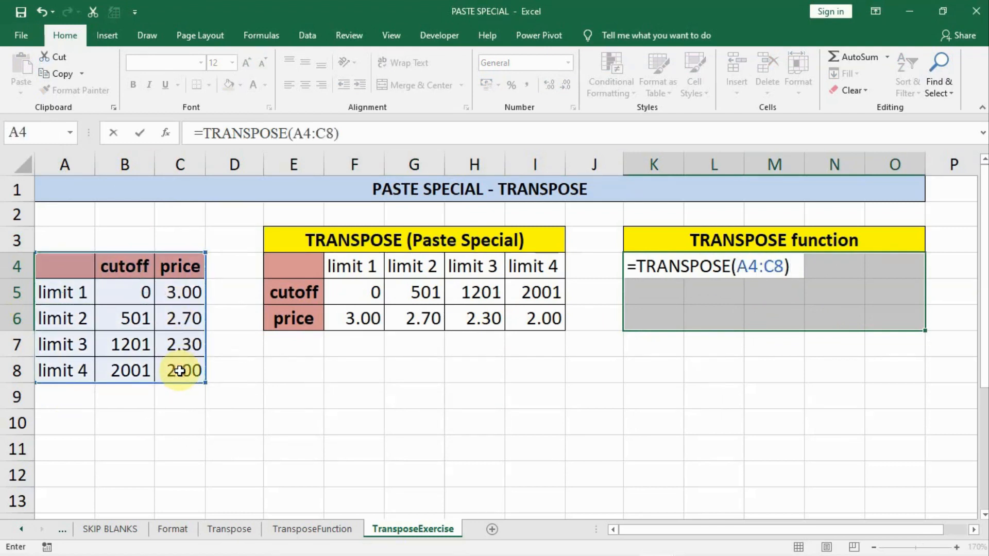
key("ctrl+shift+Return")
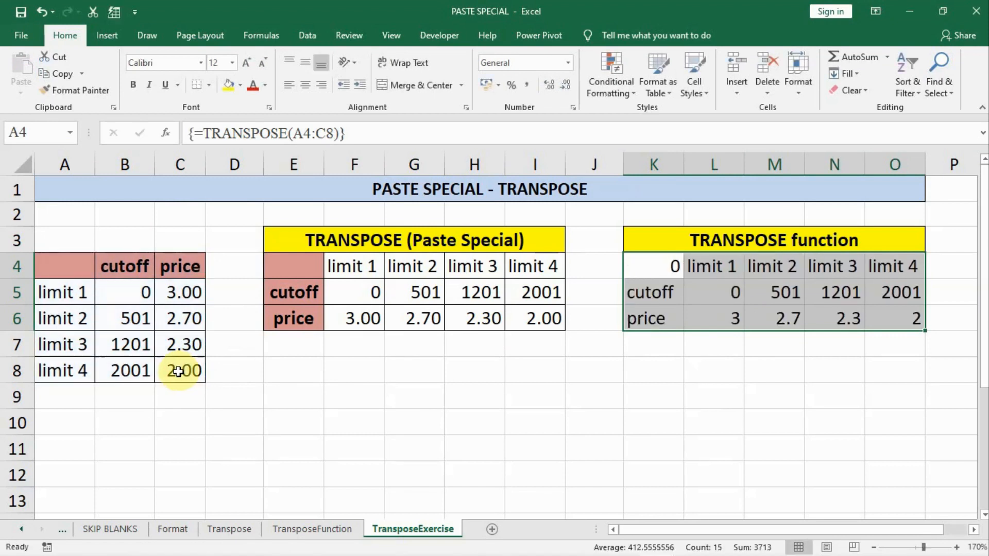
left_click(621, 390)
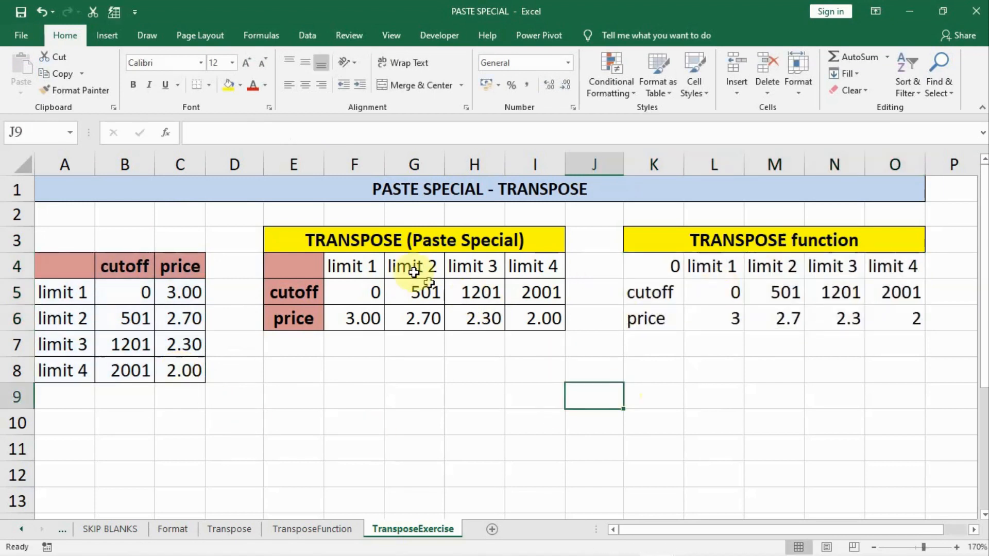
Clear the limit 1 heading in F4 and the limit 2 price in C6, and undo both deletions
left_click(348, 264)
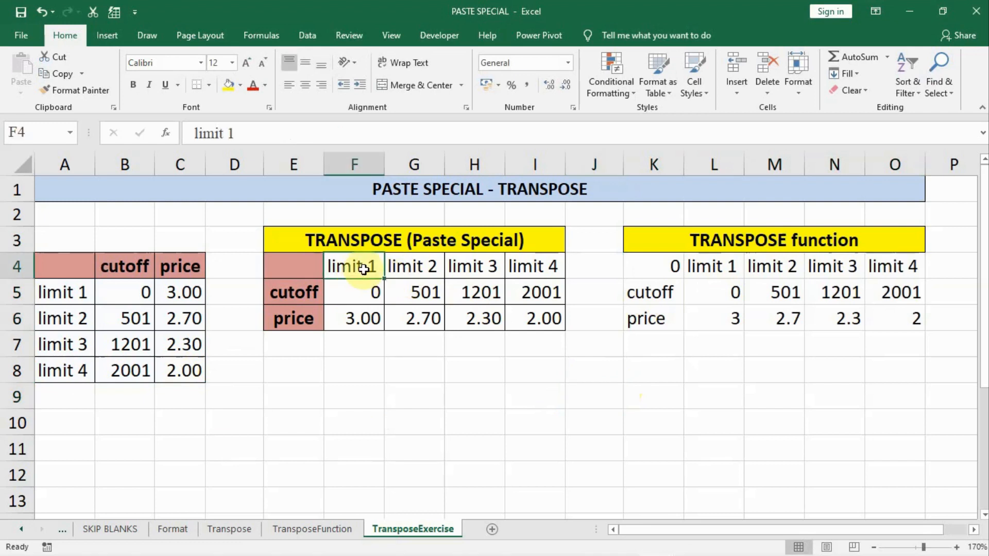
key("Delete")
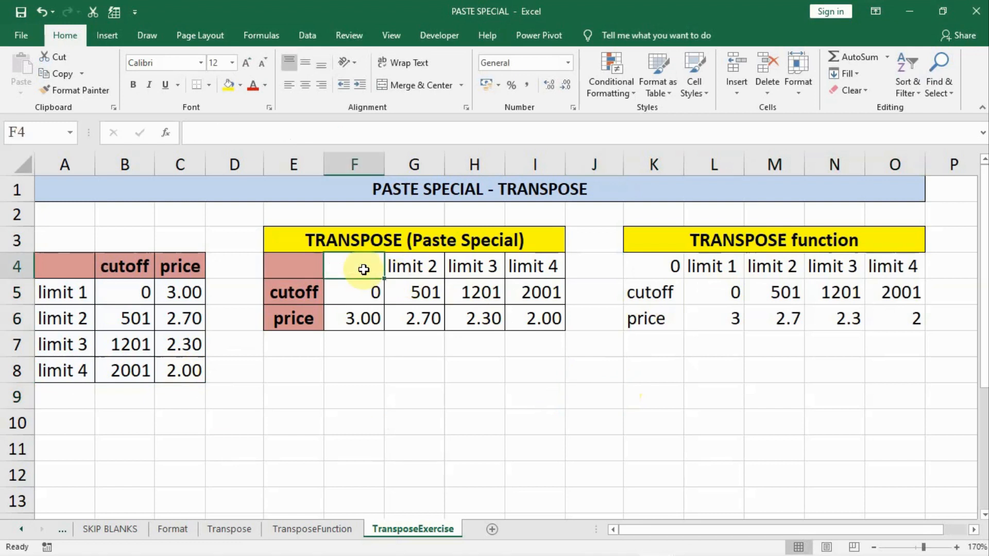
left_click(169, 322)
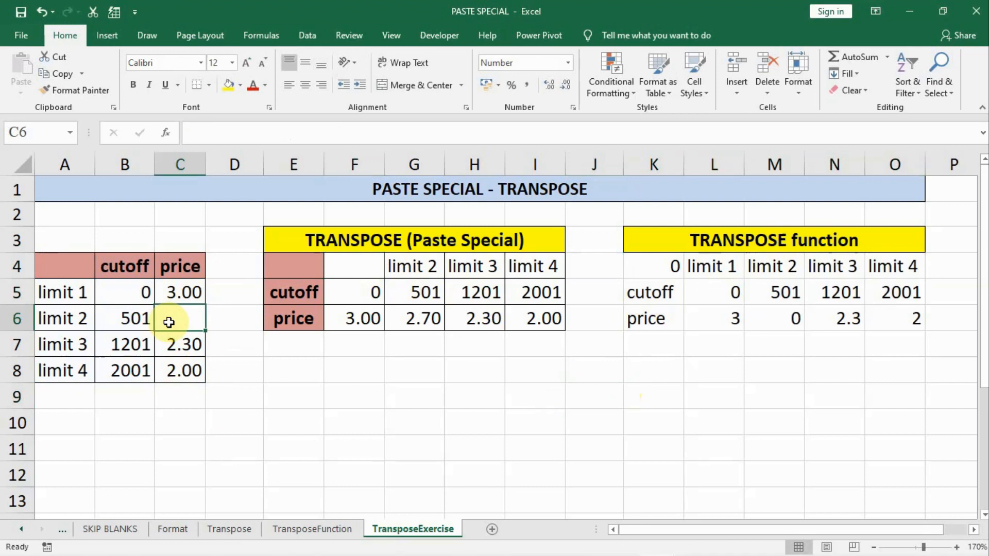
key("ctrl+z")
key("ctrl+z")
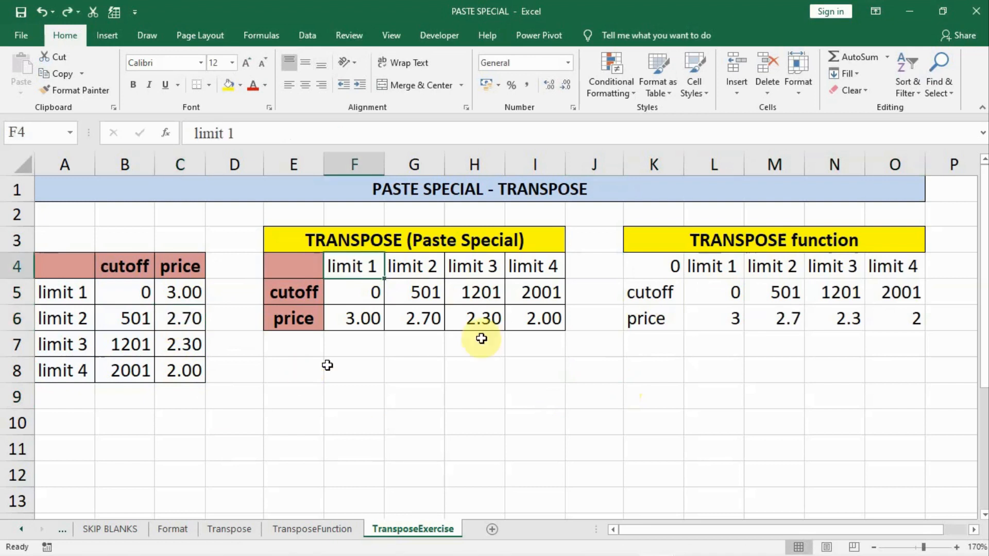
Try to delete the individual cells L5 and M5 inside the TRANSPOSE array K4:O6
left_click(755, 239)
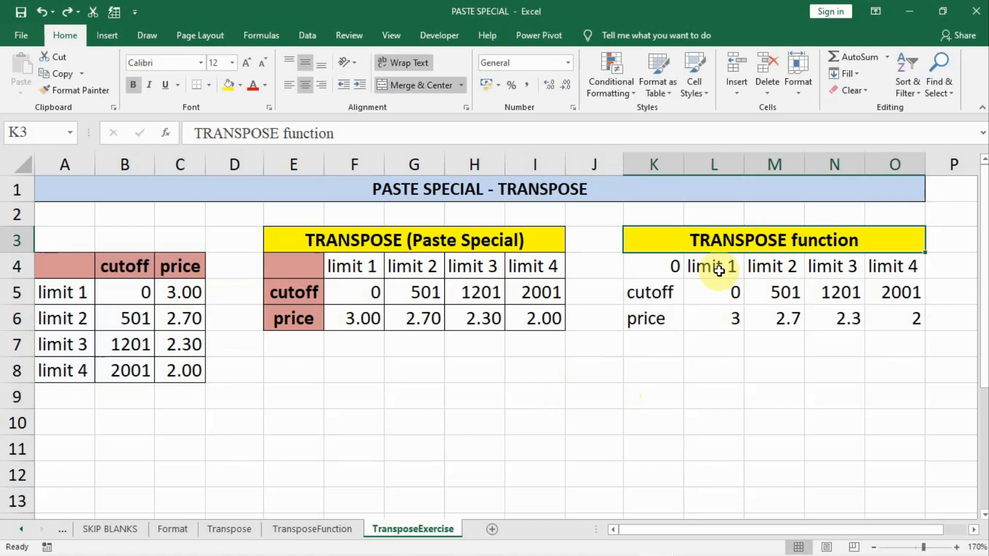
left_click_drag(643, 263, 890, 323)
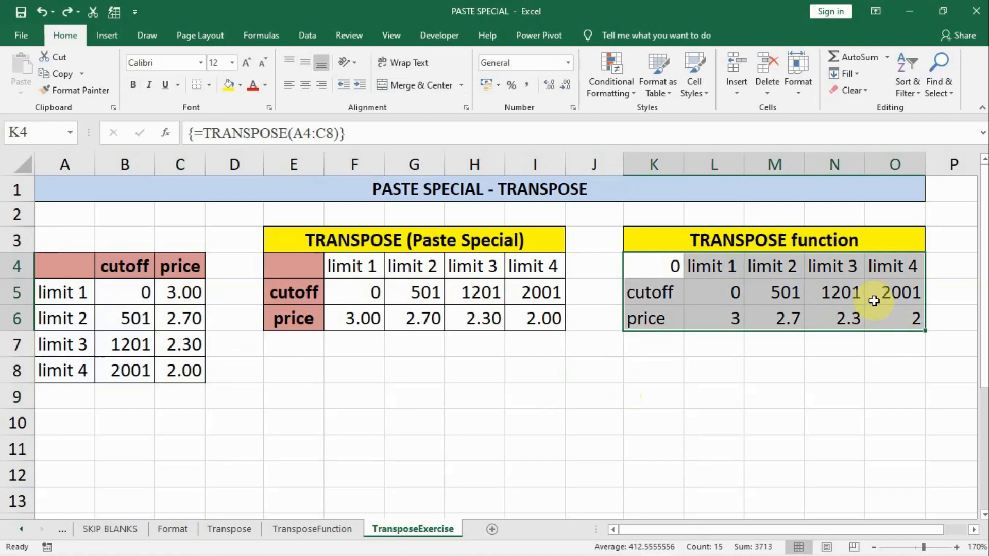
left_click(724, 297)
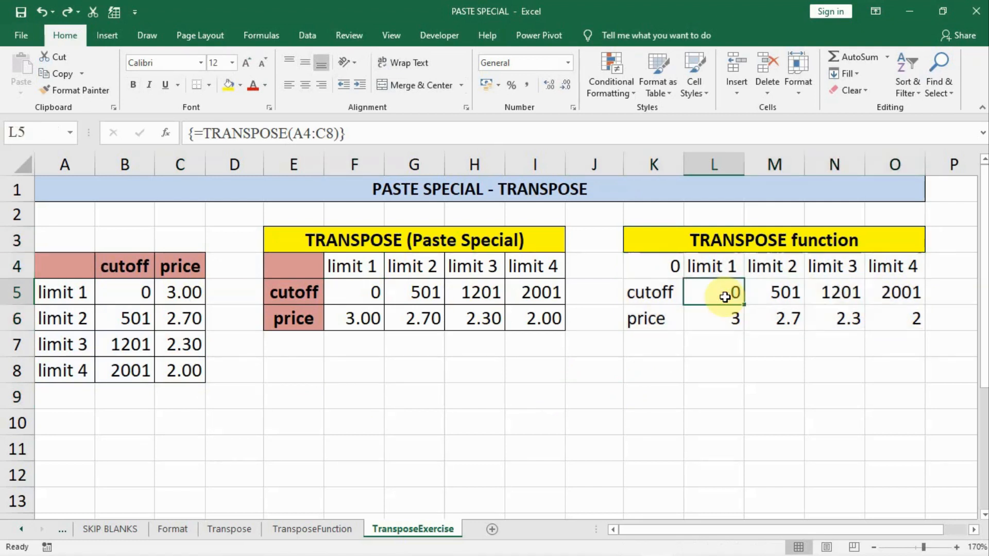
key("Delete")
key("Return")
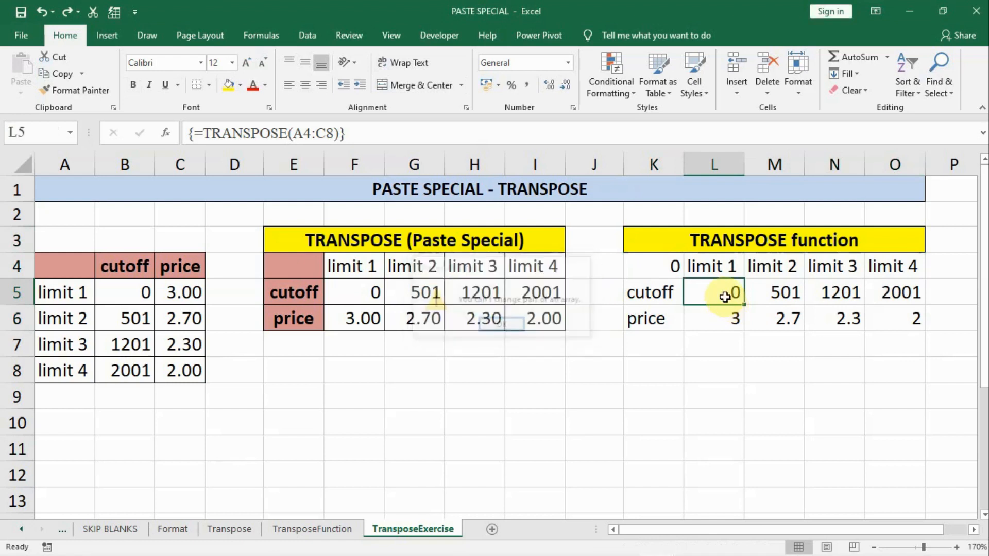
key("Right")
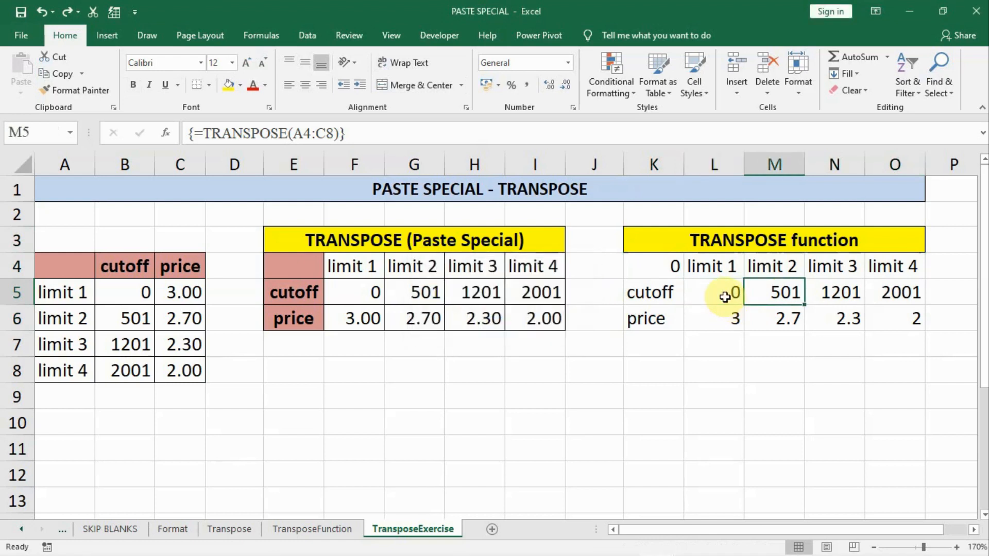
key("Delete")
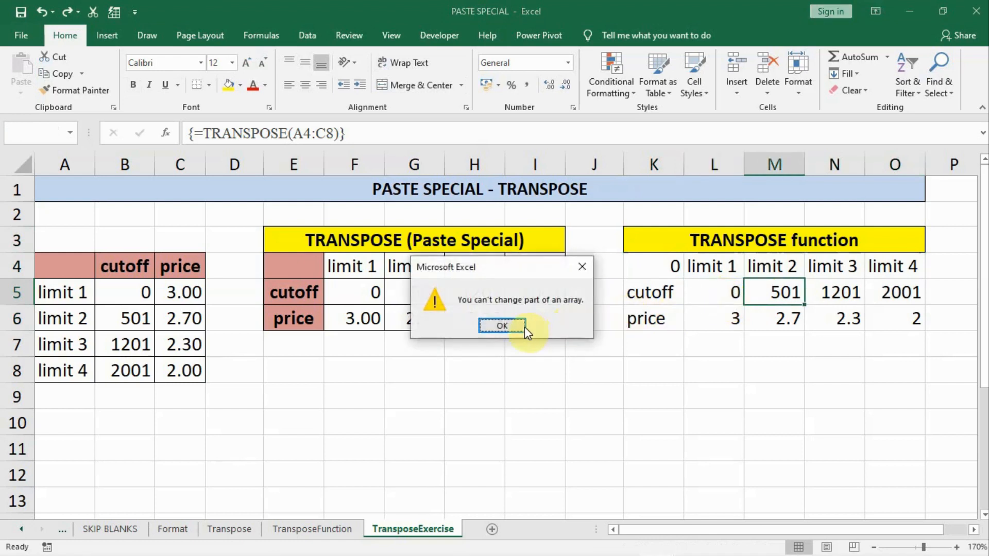
left_click(514, 326)
Redo the deletions of F4 and C6, clear the limit 2 cutoff in B6 too, and undo all three
key("ctrl+z")
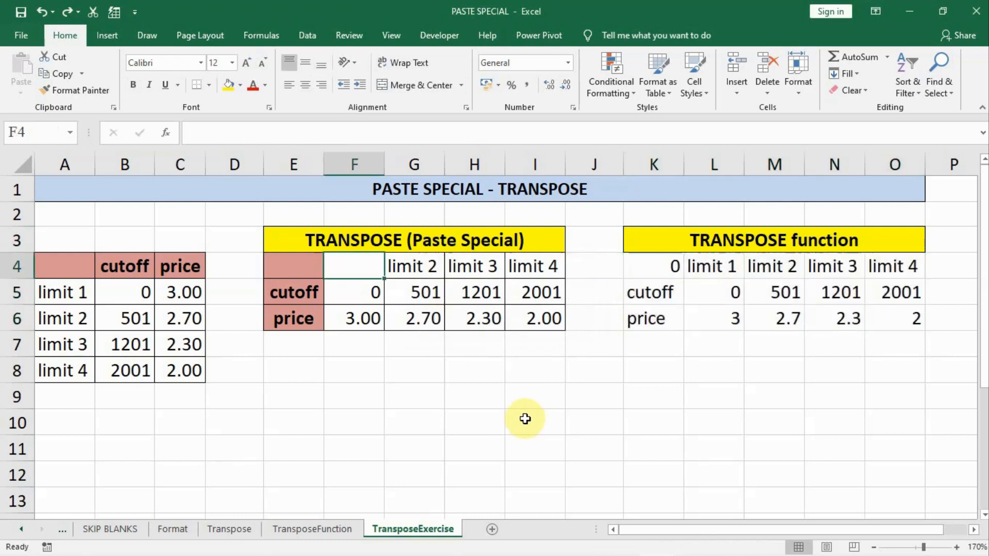
key("ctrl+y")
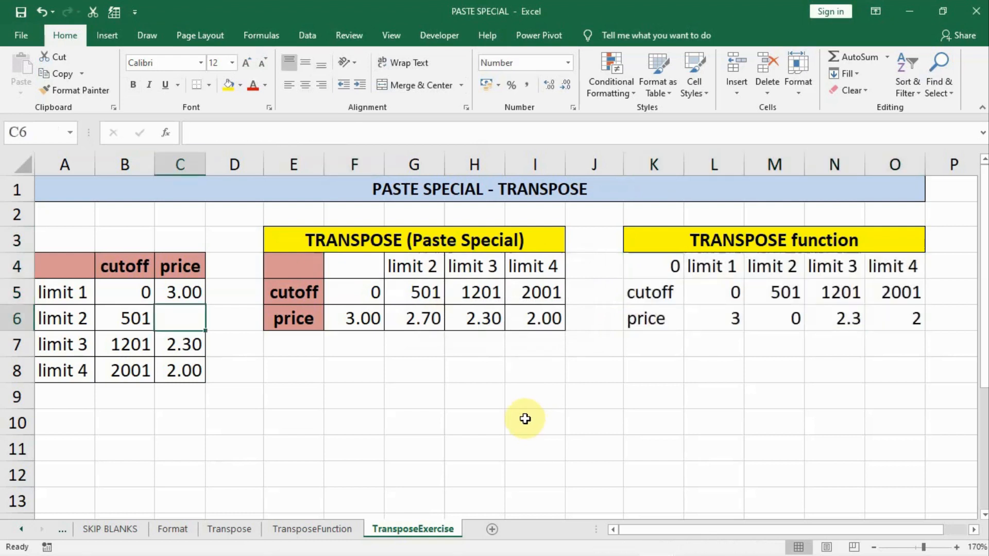
left_click(136, 319)
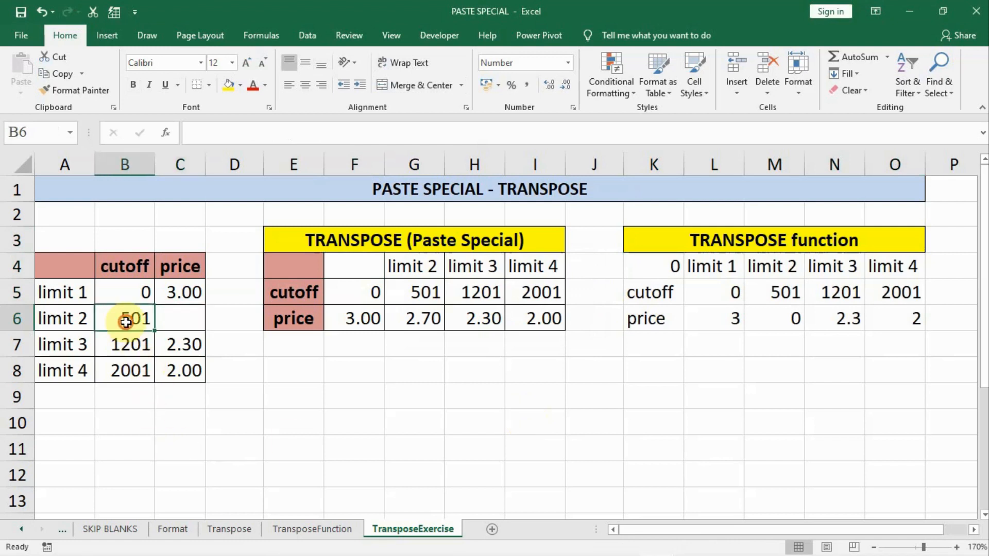
key("Delete")
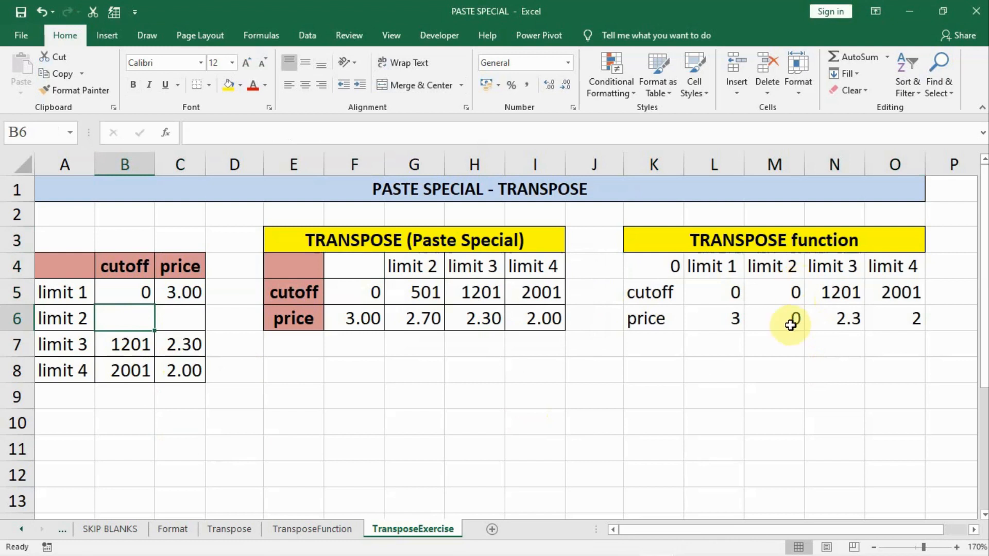
key("ctrl+z")
key("ctrl+z")
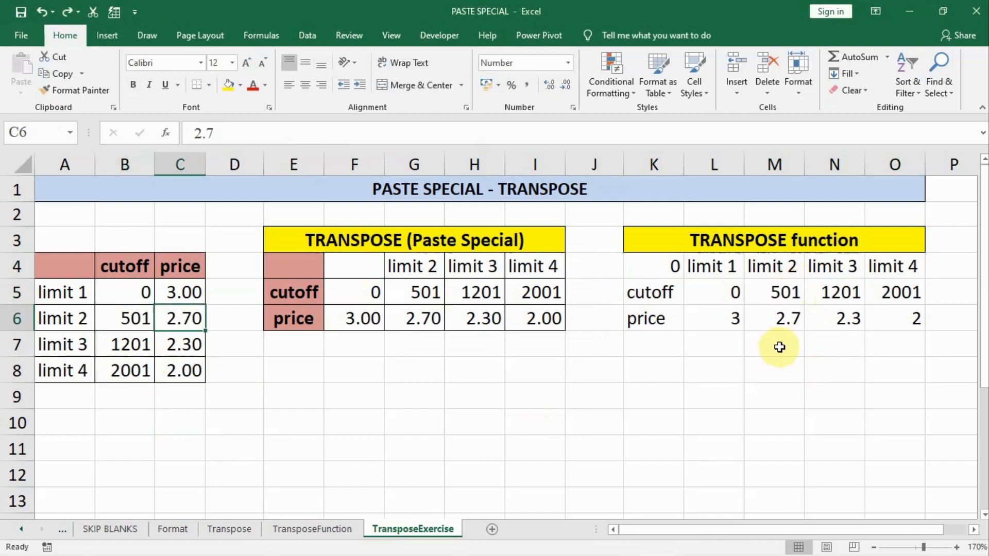
key("ctrl+z")
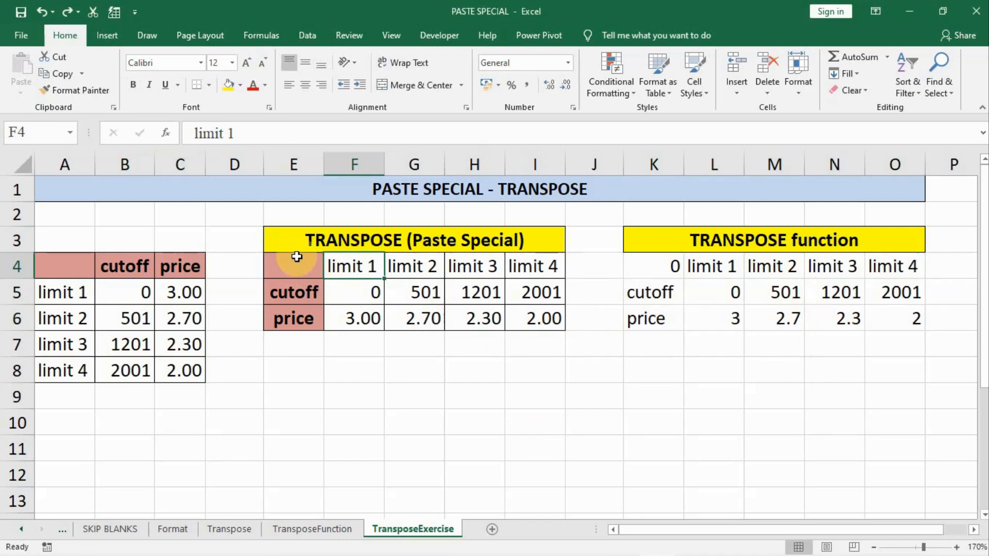
Compare the pasted table E4:I6 with the TRANSPOSE array K4:O6, examining the array formula and the blank source corner A4
left_click_drag(297, 258, 531, 327)
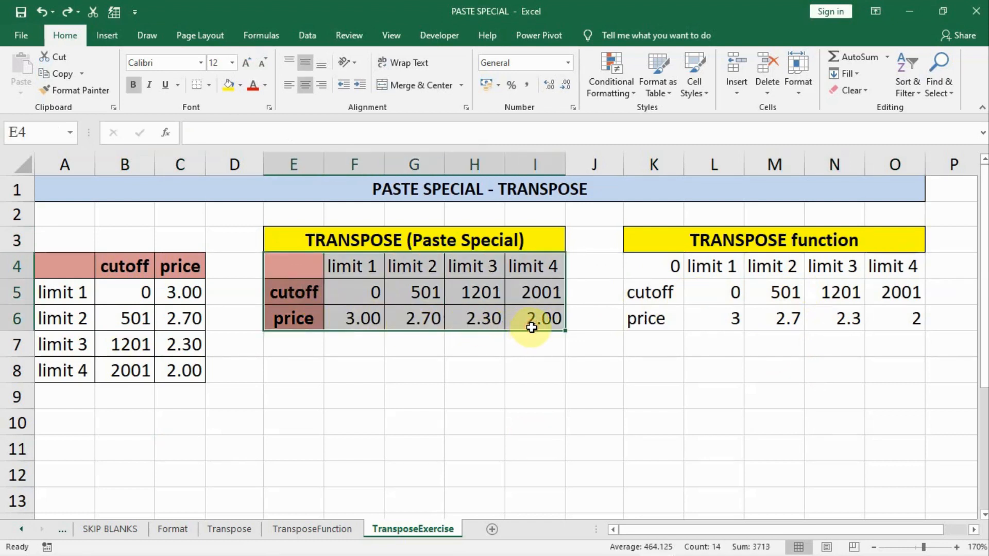
left_click(691, 315)
left_click_drag(657, 265, 887, 320)
left_click(723, 292)
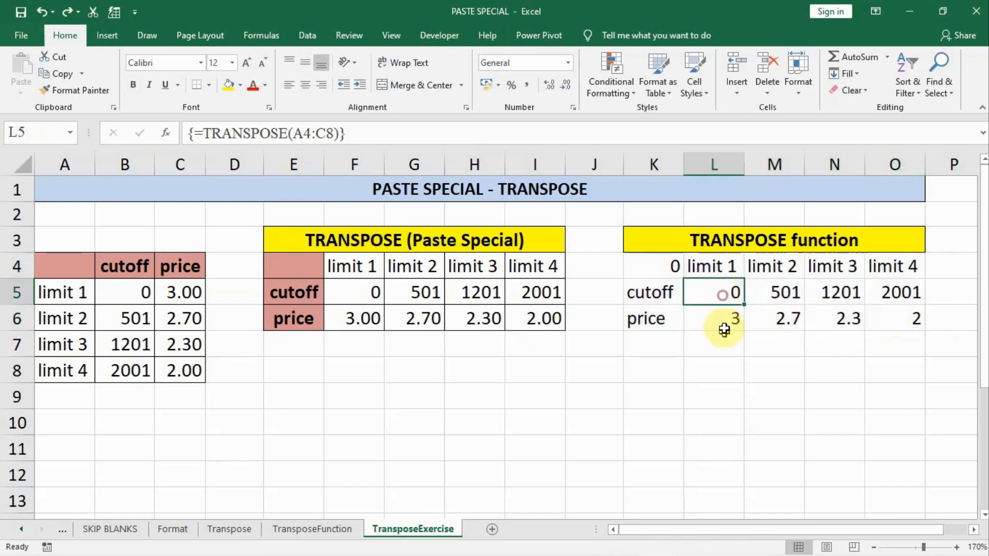
left_click(637, 271)
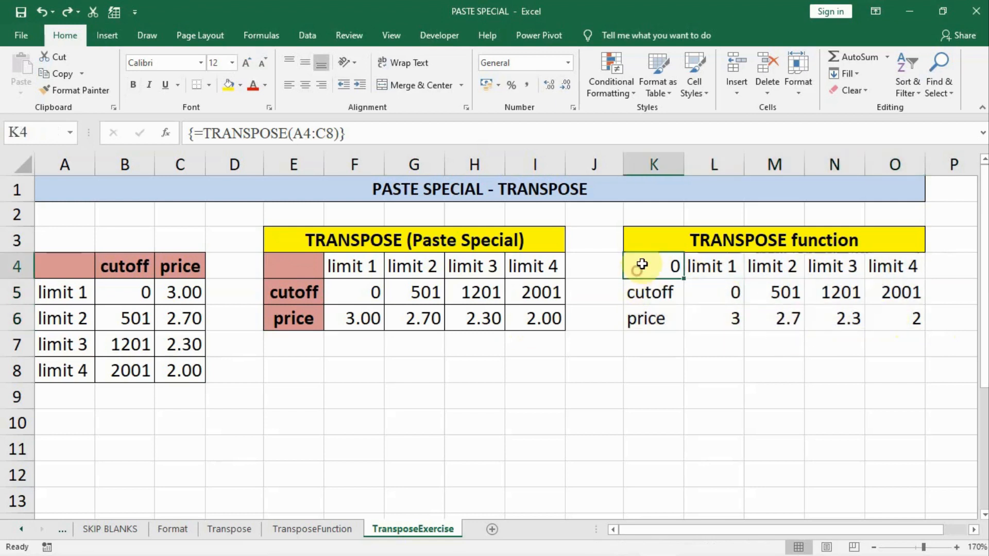
left_click(56, 271)
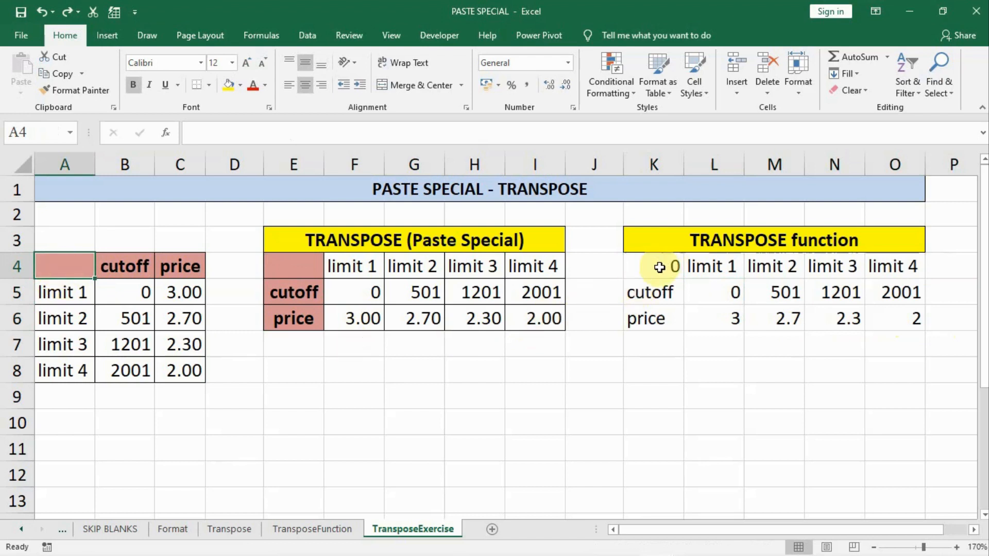
left_click(659, 267)
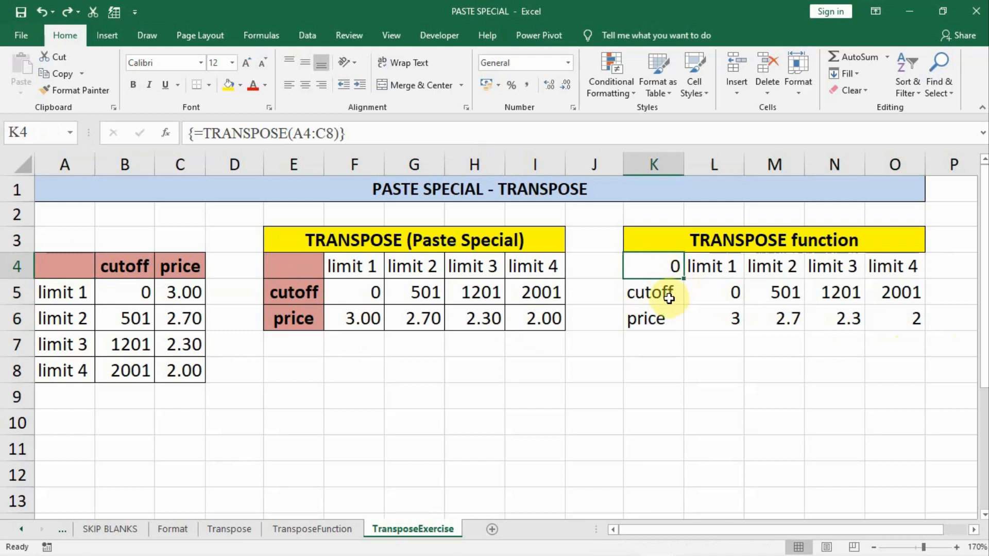
left_click(660, 312)
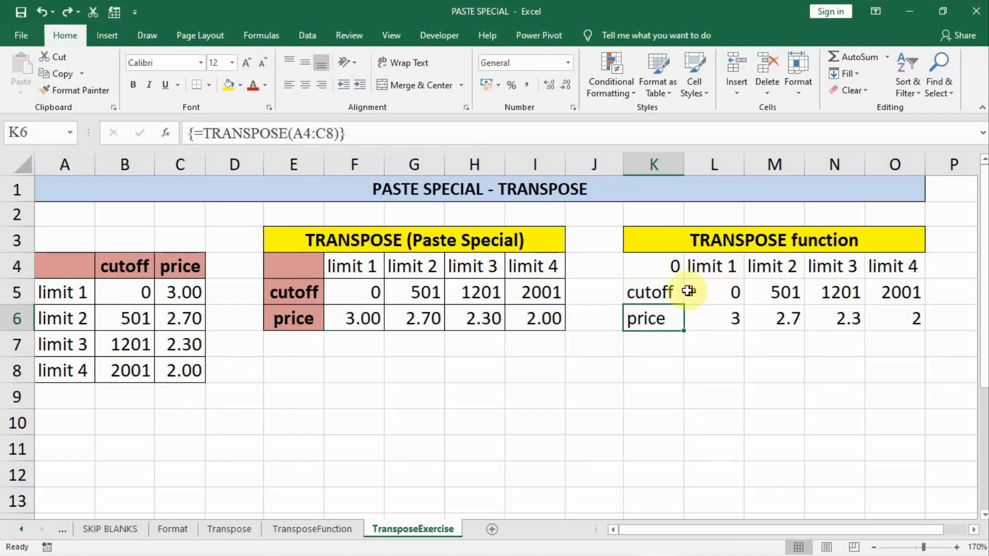
Try to delete the limit 1 column of the TRANSPOSE array by clearing L4:L7
left_click_drag(638, 260, 909, 328)
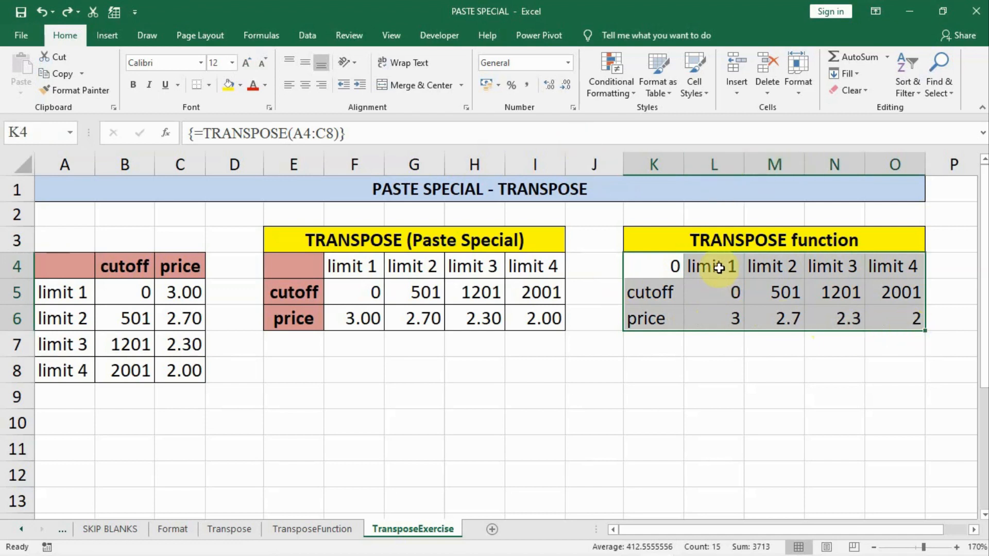
left_click_drag(715, 266, 720, 332)
key("Delete")
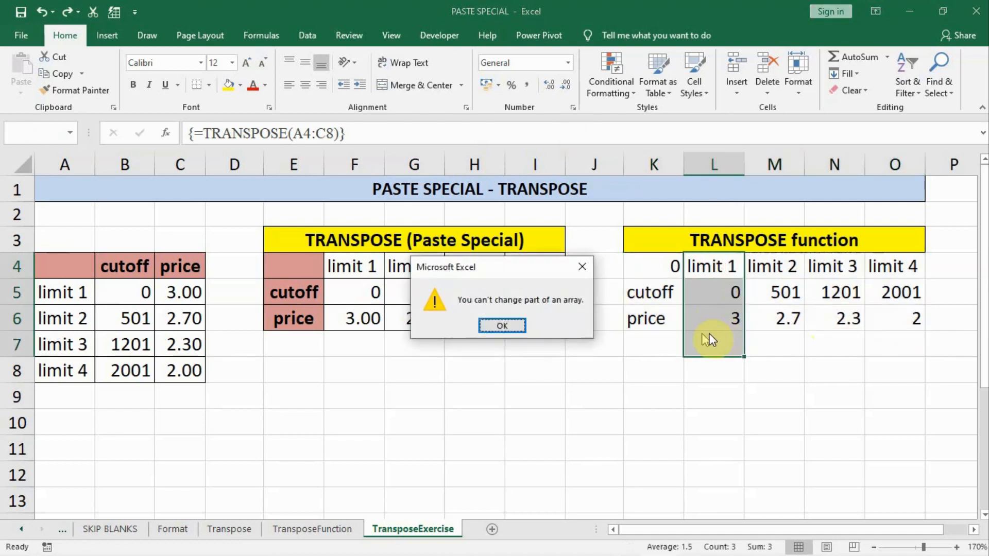
left_click(499, 323)
left_click(704, 288)
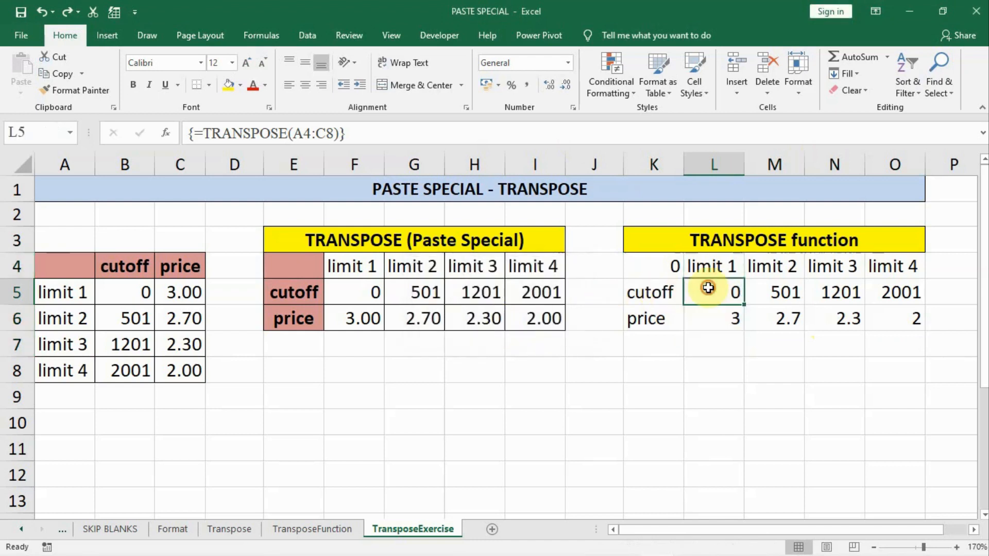
Set the limit 4 price in C8 of the source table to 2000
left_click(173, 374)
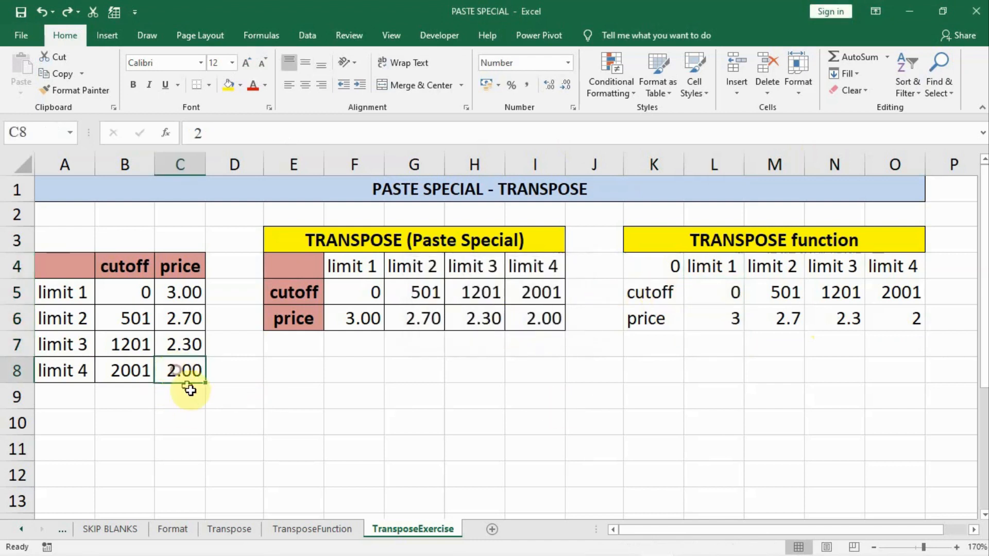
type("20")
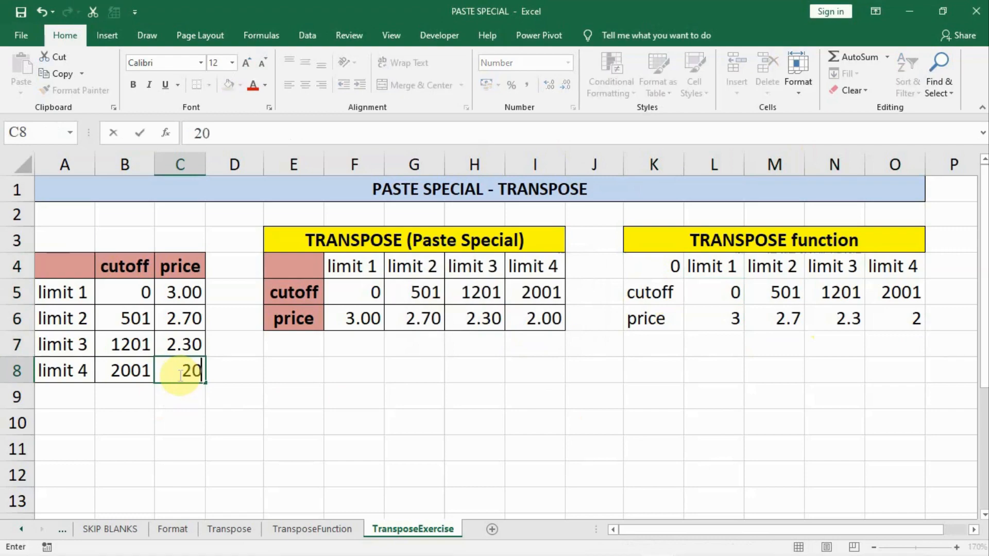
key("Return")
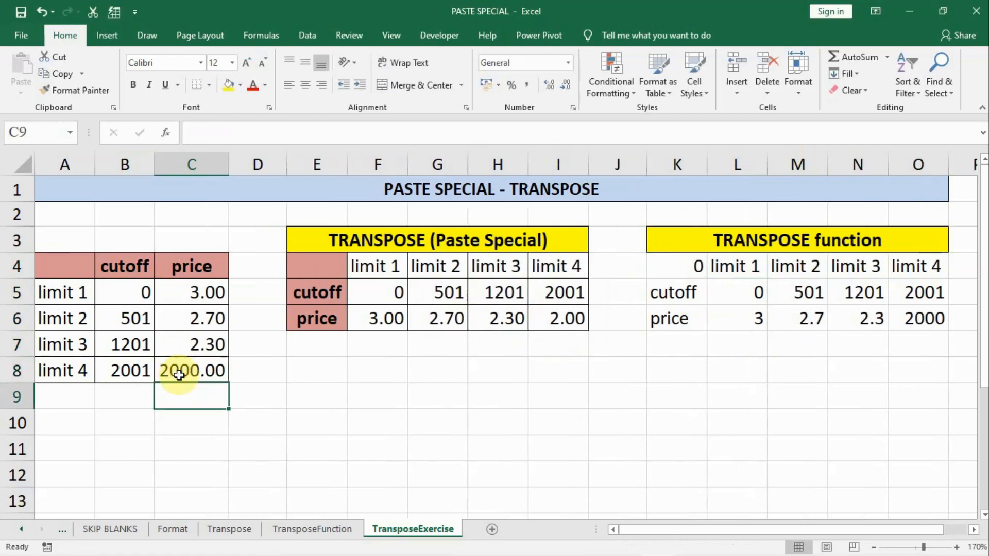